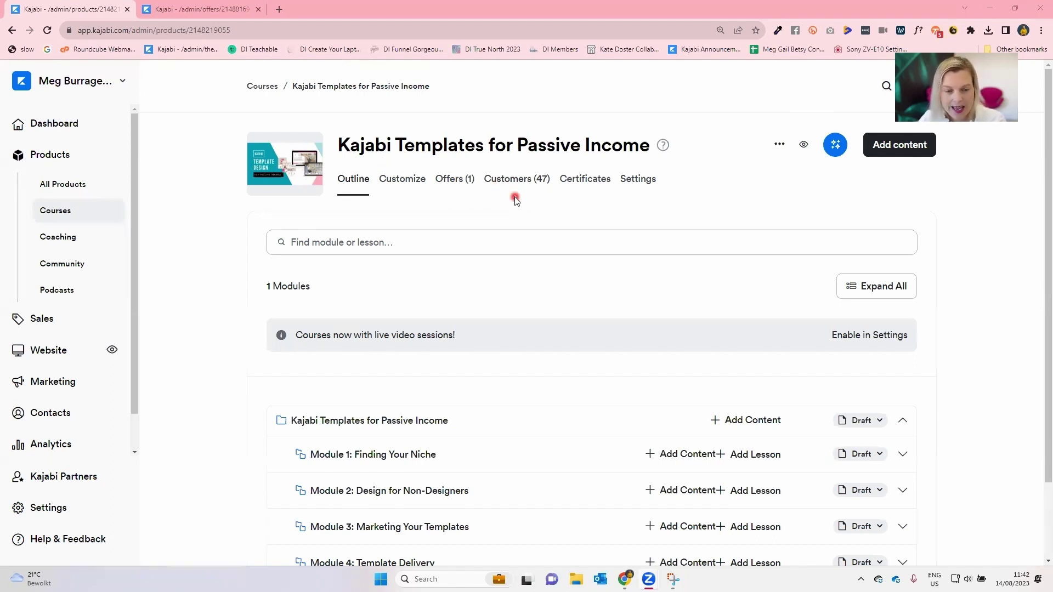
Expand all modules to list each one's lessons, including Module 3B: Etsy Store Set-Up
{"action": "scroll", "coordinate": [516, 199], "scroll_direction": "down", "scroll_amount": 2}
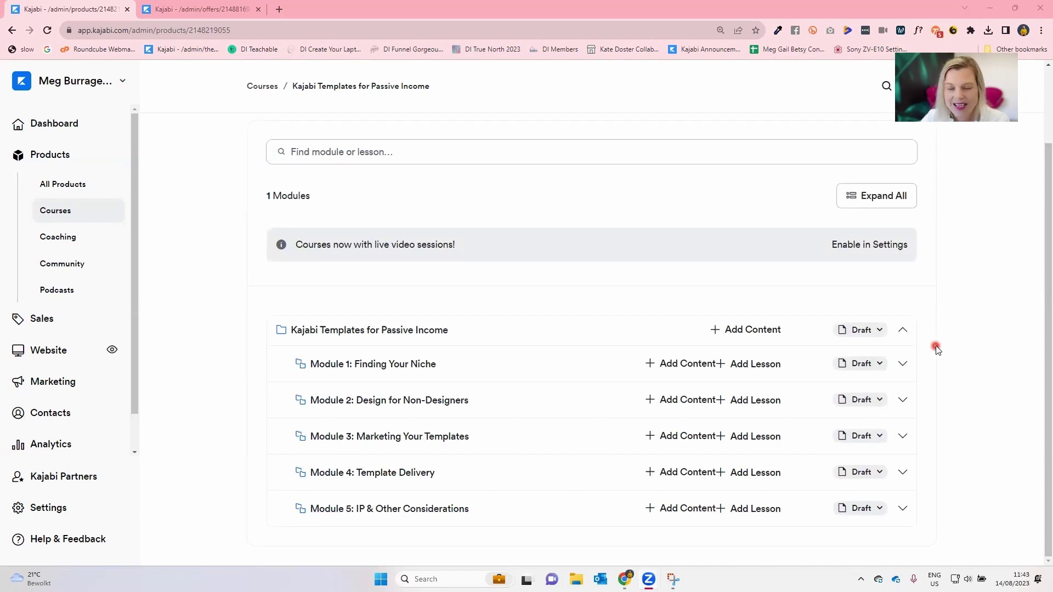
{"action": "left_click", "coordinate": [883, 197]}
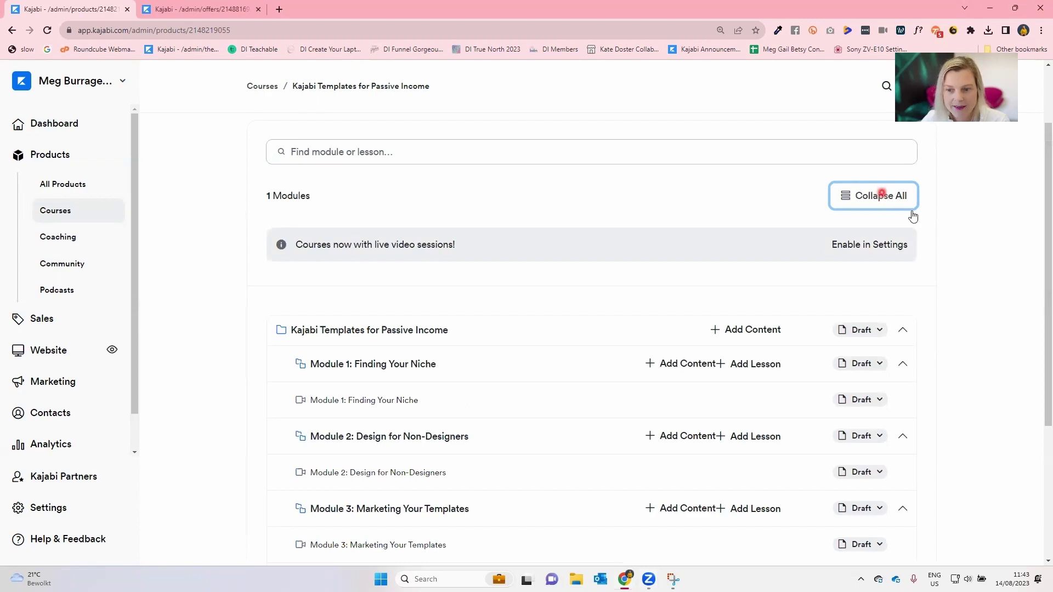
{"action": "scroll", "coordinate": [961, 339], "scroll_direction": "down", "scroll_amount": 3}
{"action": "scroll", "coordinate": [961, 340], "scroll_direction": "down", "scroll_amount": 2}
{"action": "scroll", "coordinate": [961, 340], "scroll_direction": "up", "scroll_amount": 1}
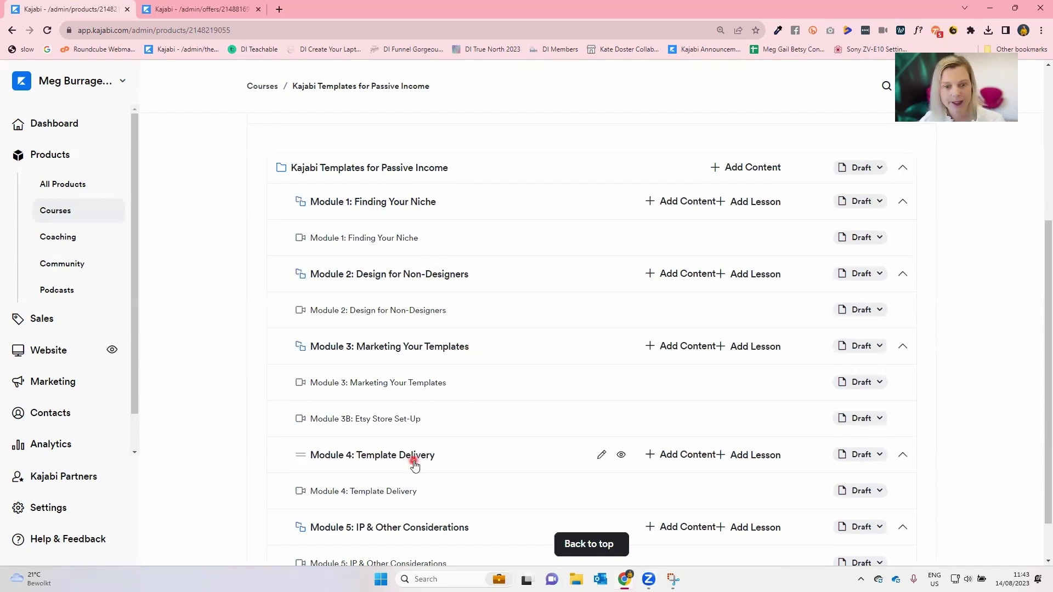
{"action": "scroll", "coordinate": [414, 463], "scroll_direction": "down", "scroll_amount": 1}
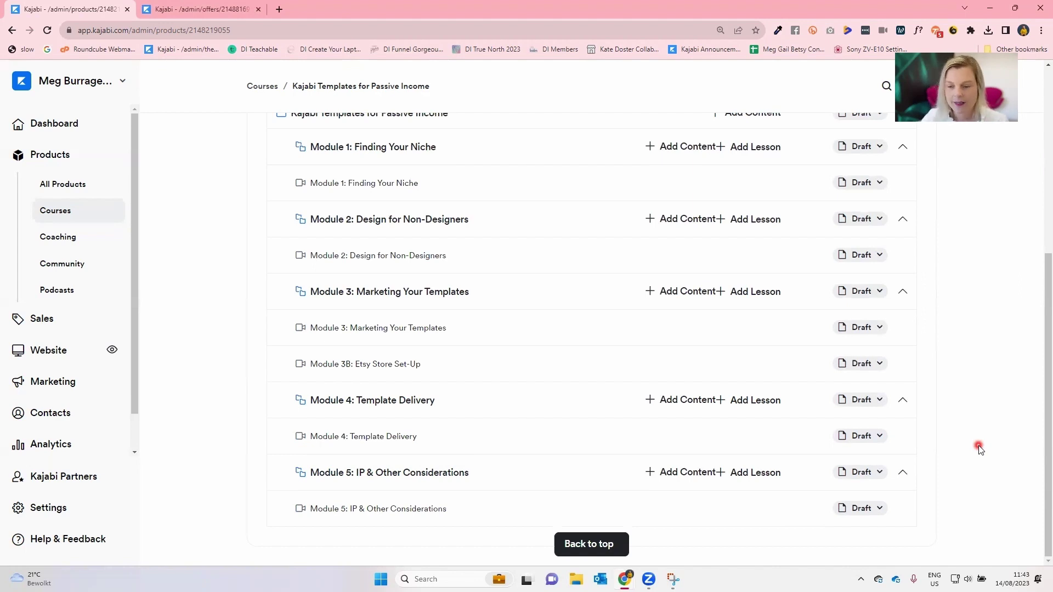
{"action": "scroll", "coordinate": [980, 450], "scroll_direction": "up", "scroll_amount": 2}
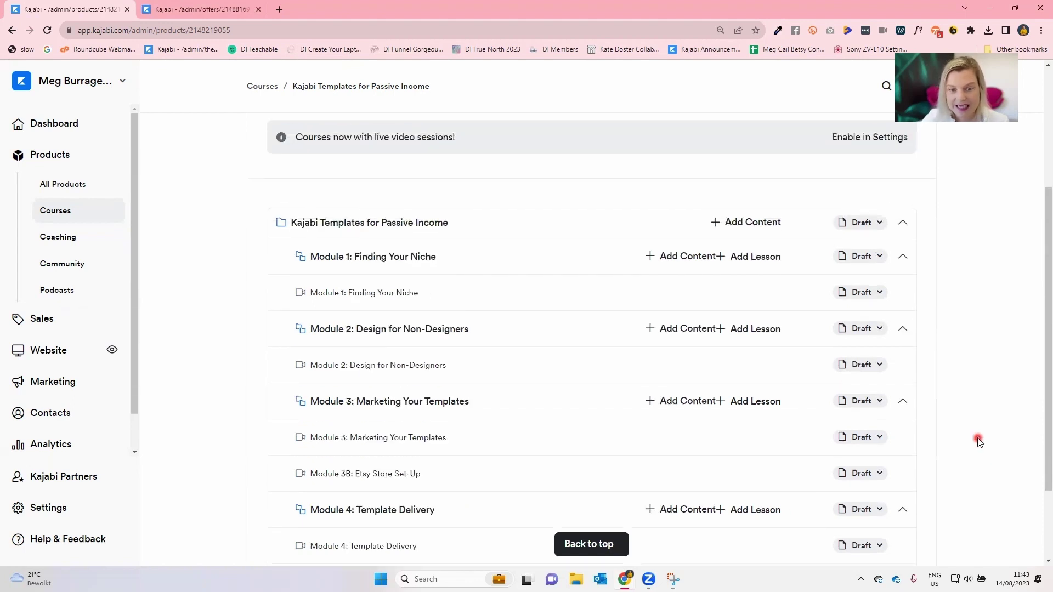
Publish the Module 1, Module 2 and Module 3 lessons
{"action": "left_click", "coordinate": [864, 292]}
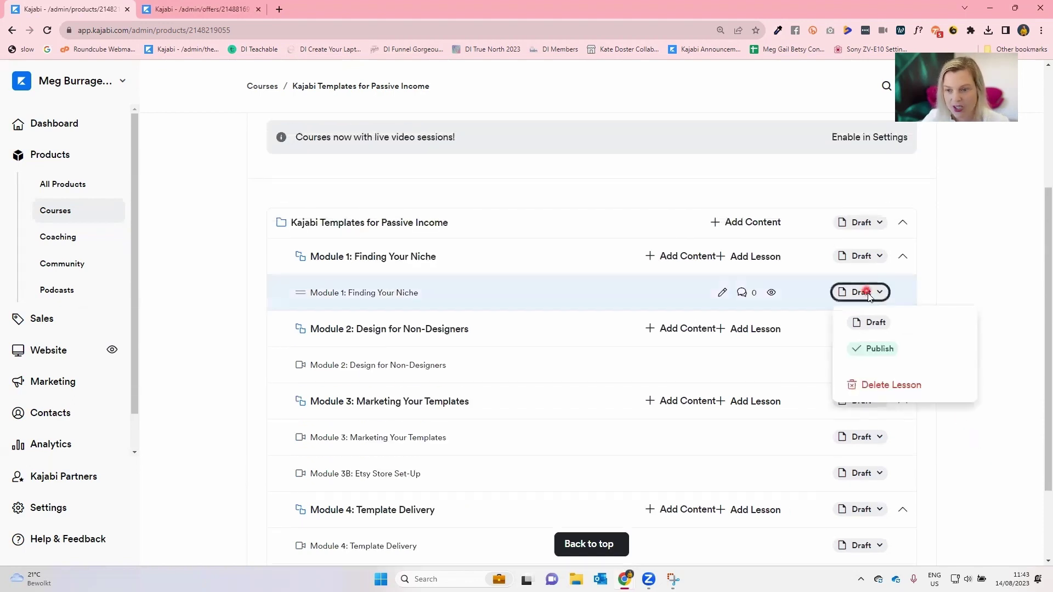
{"action": "left_click", "coordinate": [865, 351]}
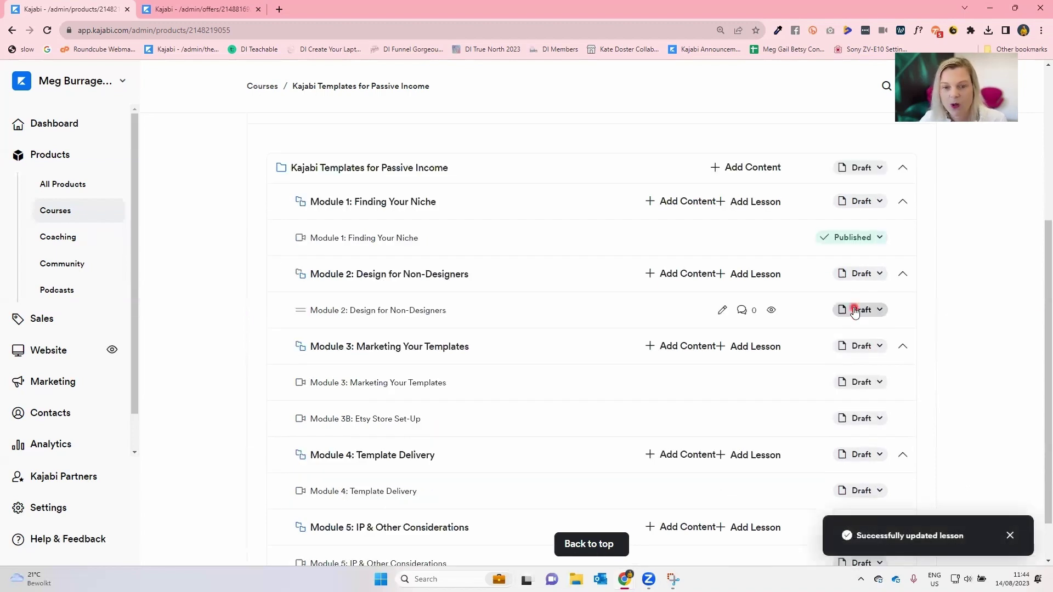
{"action": "left_click", "coordinate": [861, 310]}
{"action": "left_click", "coordinate": [880, 367]}
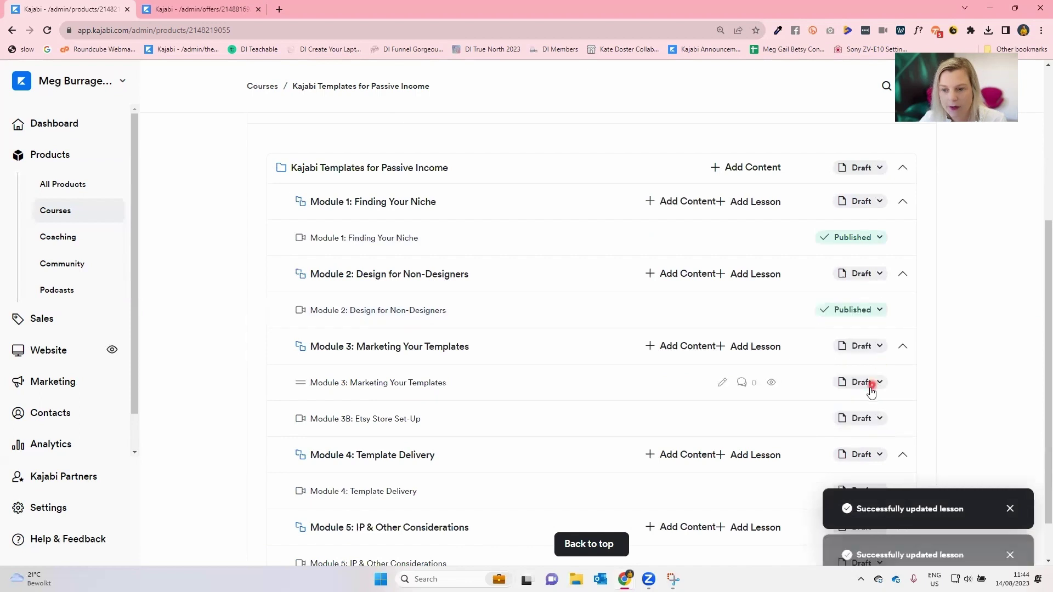
{"action": "left_click", "coordinate": [861, 382]}
{"action": "left_click", "coordinate": [870, 449]}
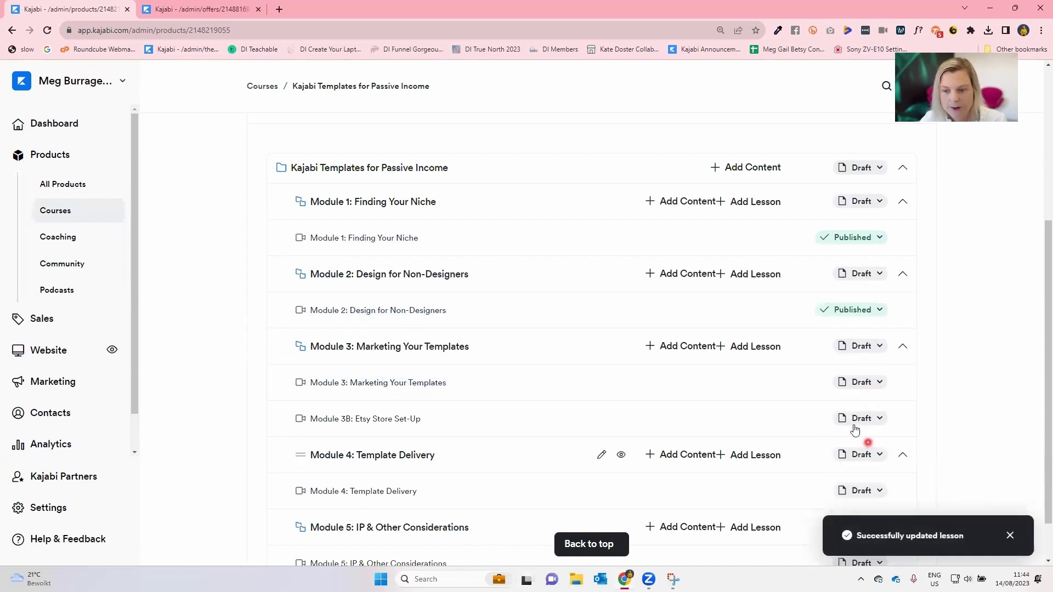
Publish the Module 3B: Etsy Store Set-Up, Module 4 and Module 5 lessons, dismissing the notifications
{"action": "left_click", "coordinate": [860, 418]}
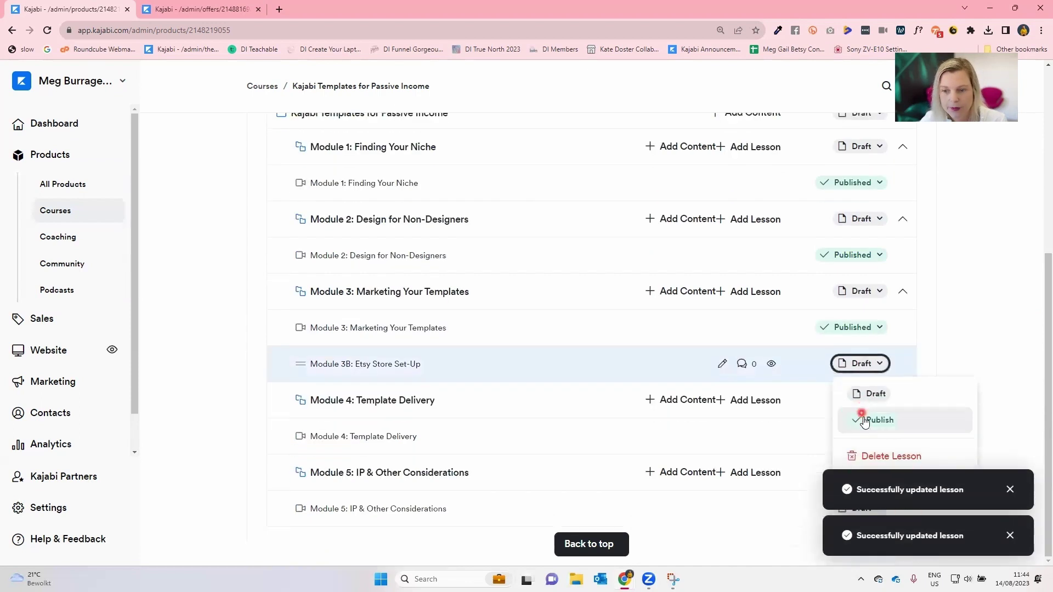
{"action": "left_click", "coordinate": [864, 419]}
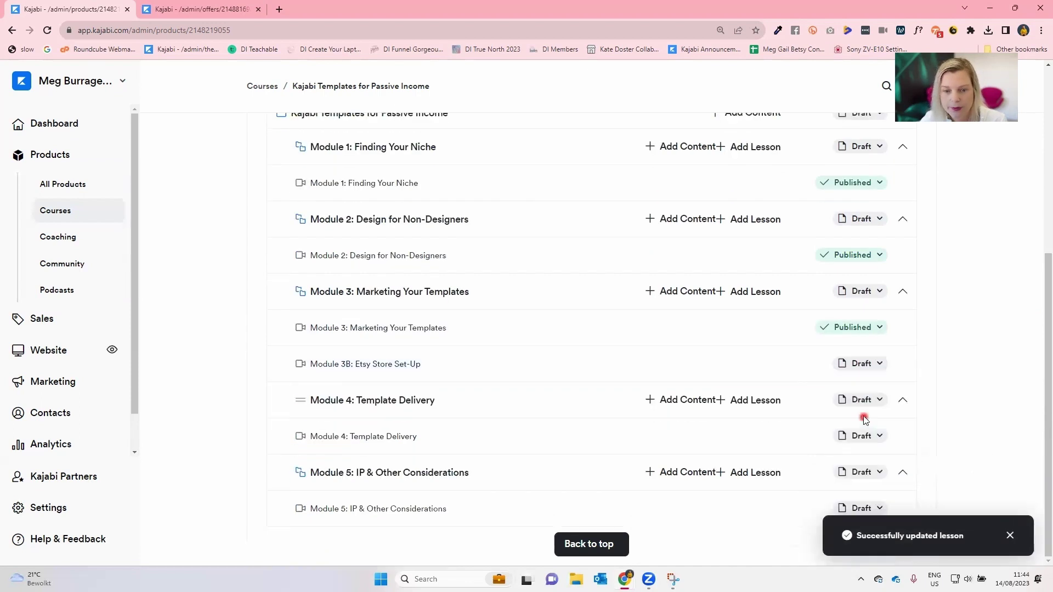
{"action": "left_click", "coordinate": [882, 436]}
{"action": "left_click", "coordinate": [885, 495]}
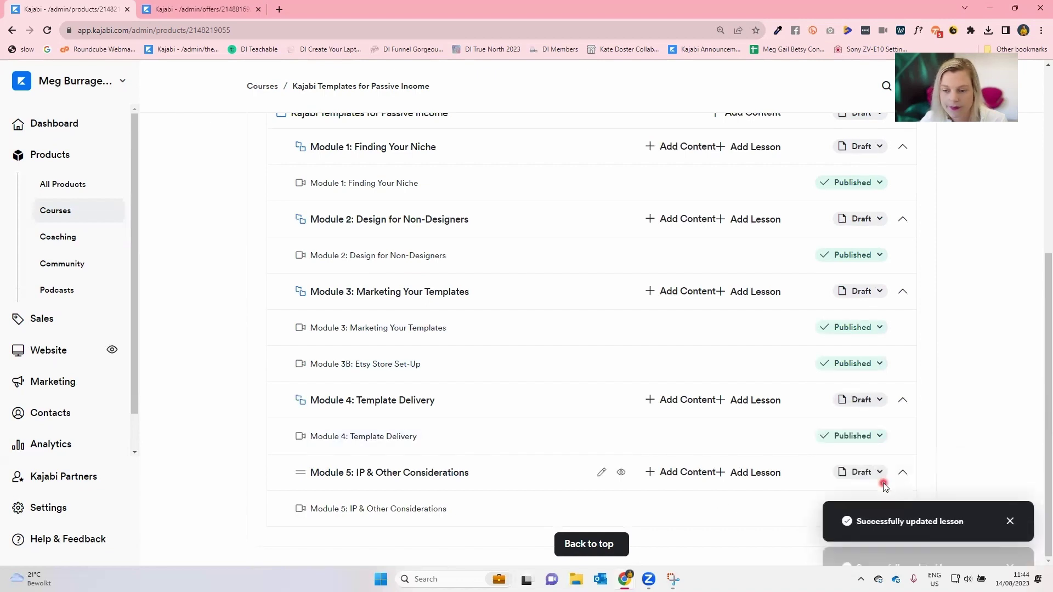
{"action": "left_click", "coordinate": [1007, 492]}
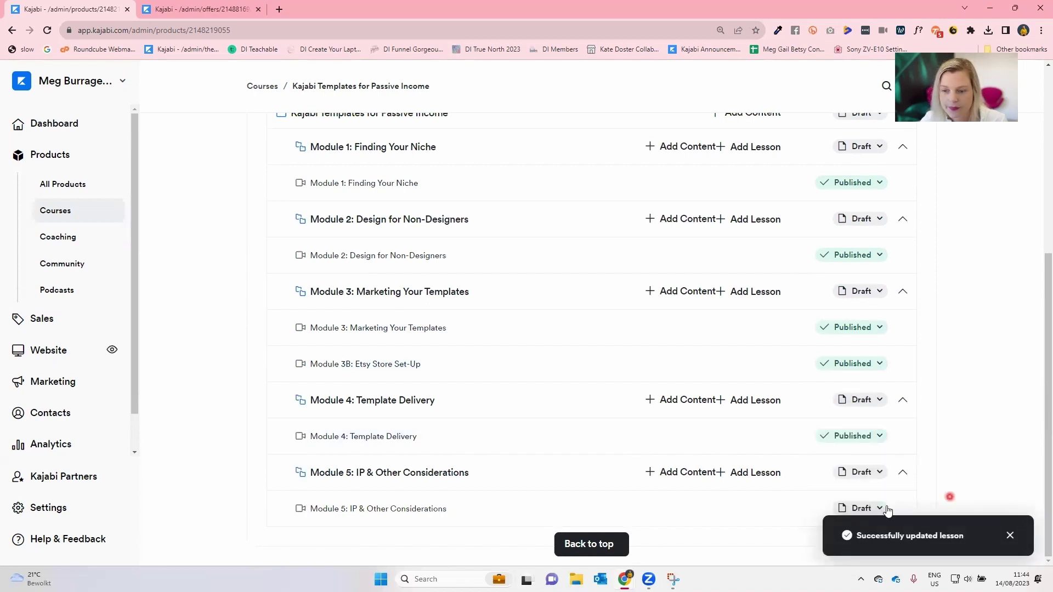
{"action": "left_click", "coordinate": [858, 508]}
{"action": "left_click", "coordinate": [864, 443]}
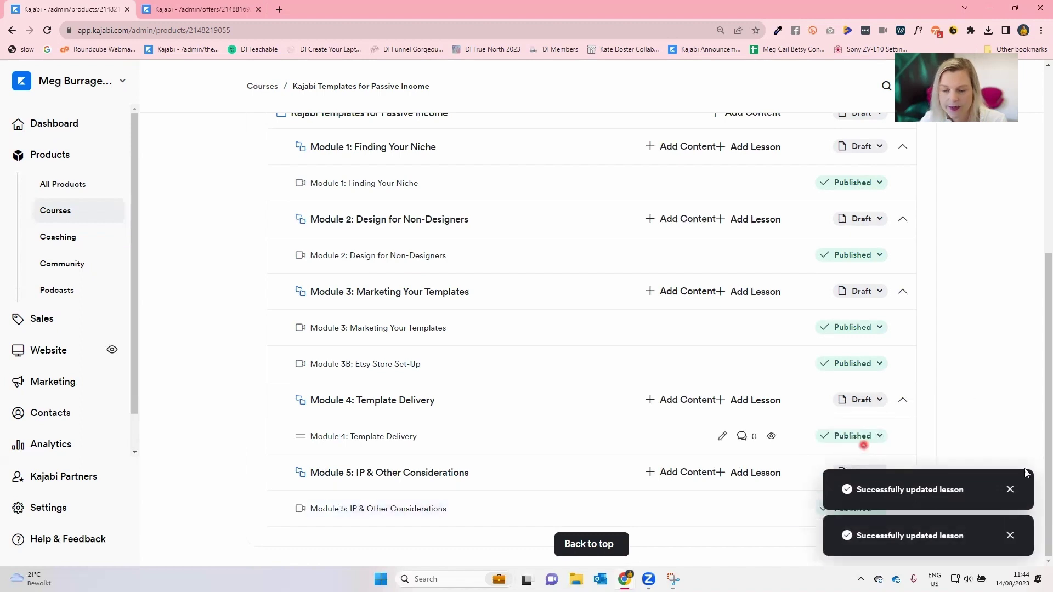
{"action": "left_click", "coordinate": [1012, 492]}
{"action": "left_click", "coordinate": [1010, 535]}
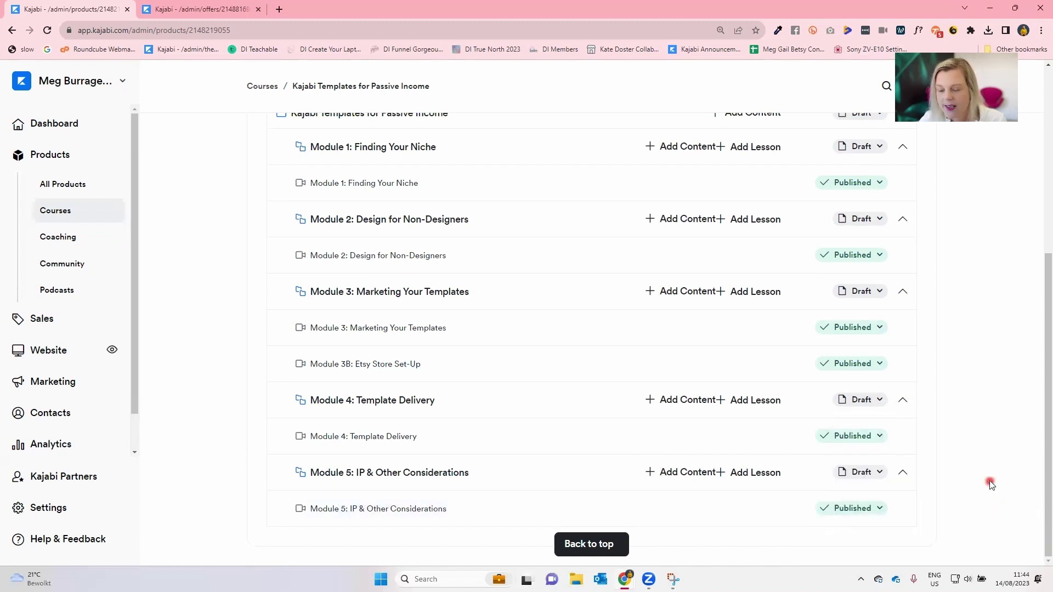
Open the status dropdown on the Kajabi Templates for Passive Income course row
{"action": "scroll", "coordinate": [991, 477], "scroll_direction": "up", "scroll_amount": 3}
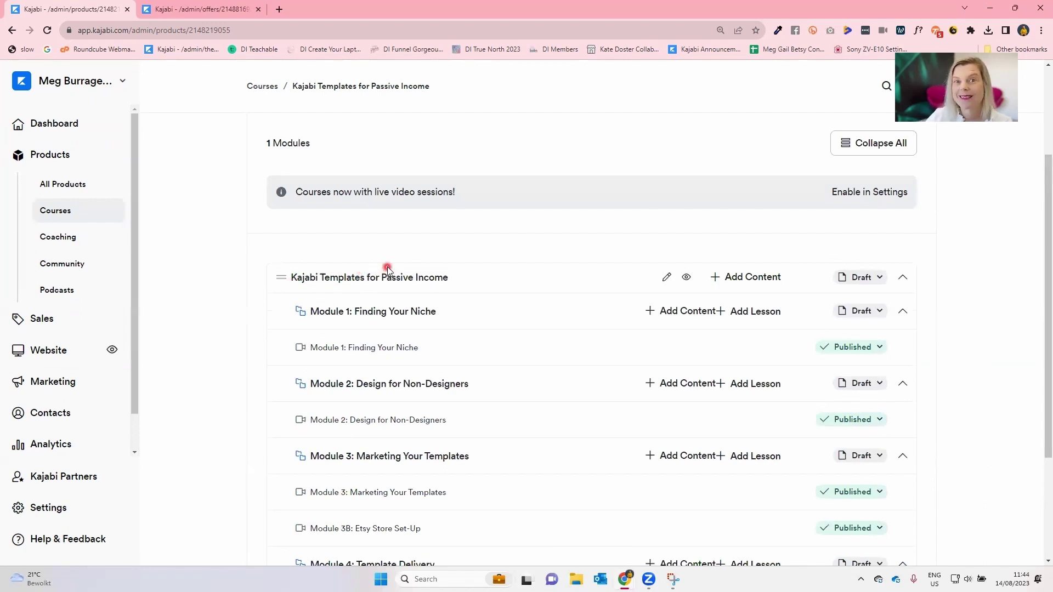
{"action": "left_click", "coordinate": [869, 279]}
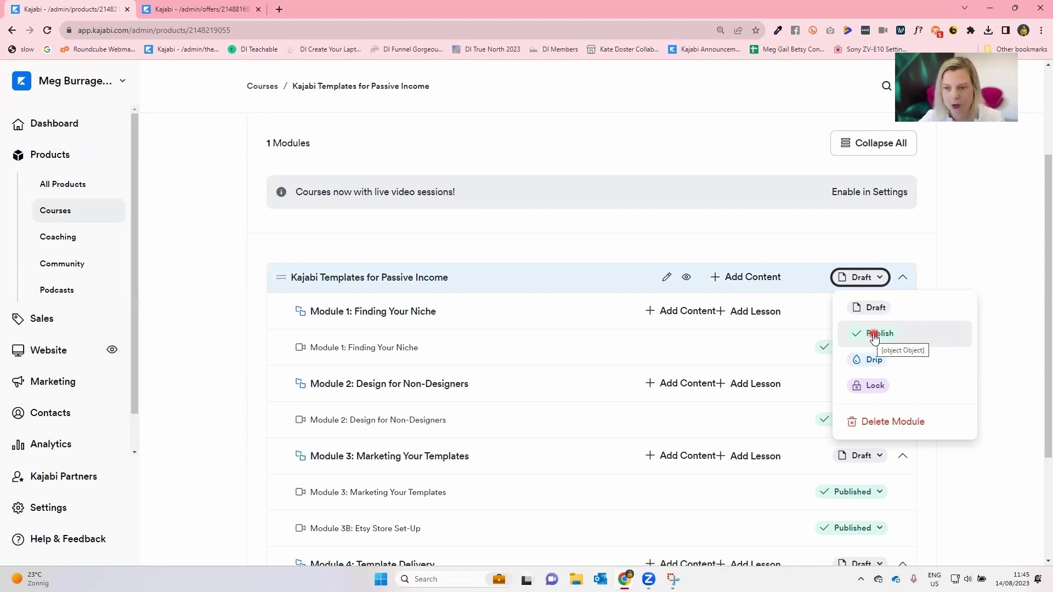
Publish the Kajabi Templates for Passive Income course folder and Module 1: Finding Your Niche
{"action": "left_click", "coordinate": [873, 334]}
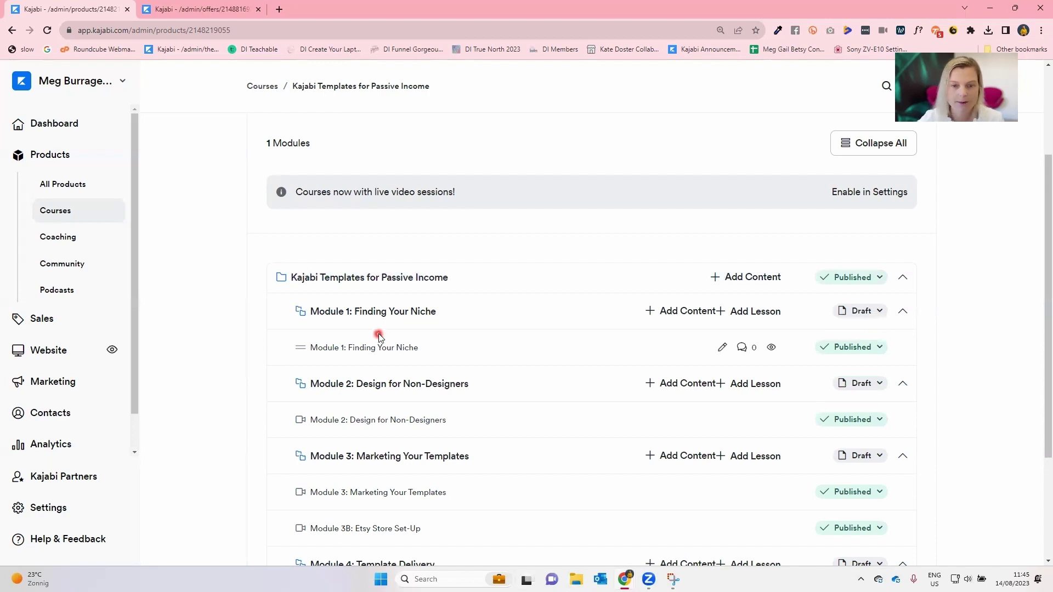
{"action": "left_click", "coordinate": [861, 311]}
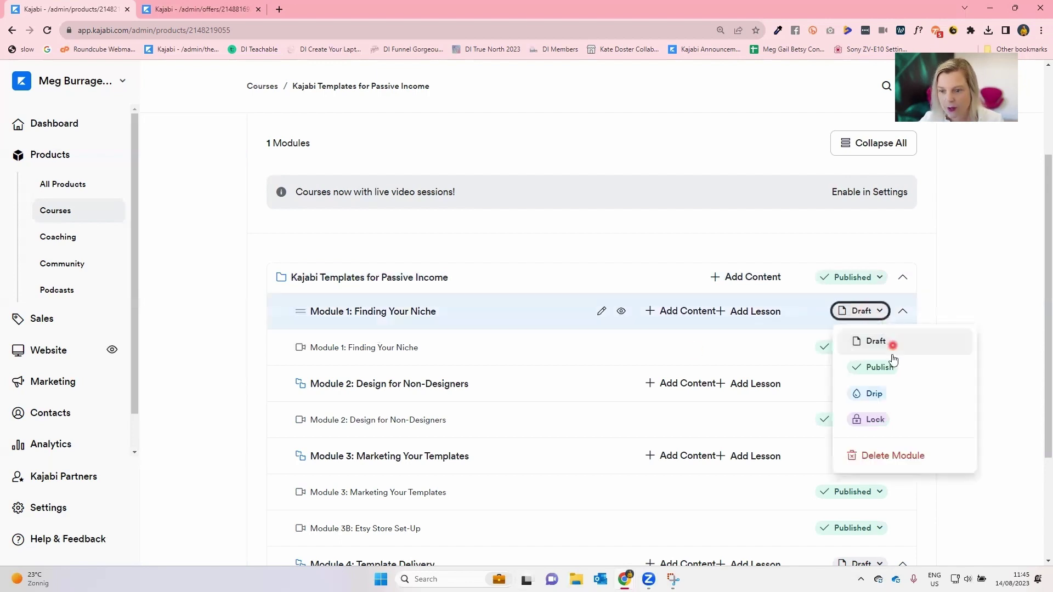
{"action": "left_click", "coordinate": [885, 369]}
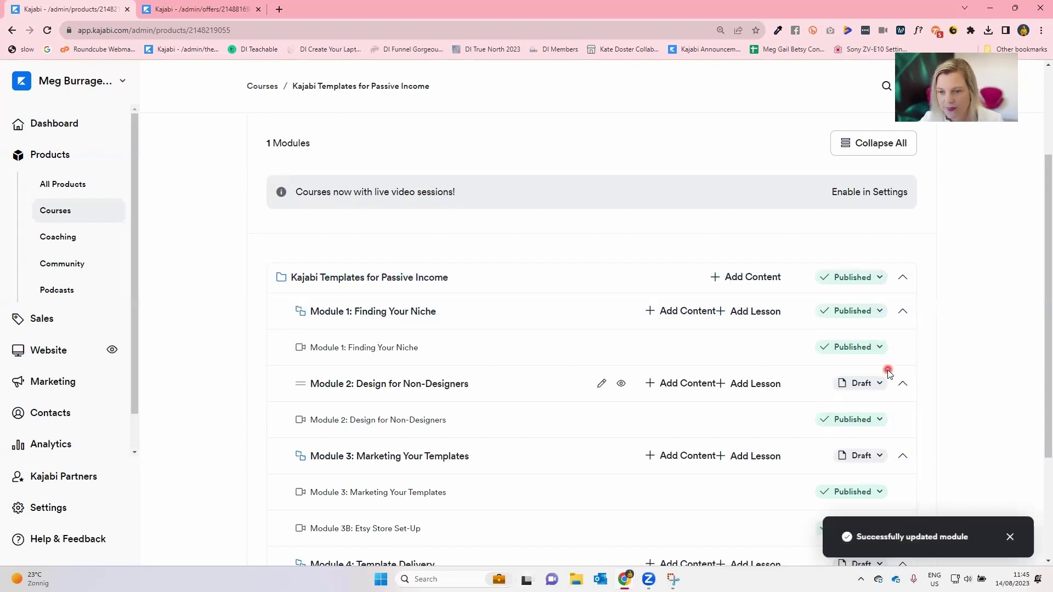
{"action": "scroll", "coordinate": [888, 373], "scroll_direction": "down", "scroll_amount": 1}
{"action": "scroll", "coordinate": [888, 373], "scroll_direction": "down", "scroll_amount": 1}
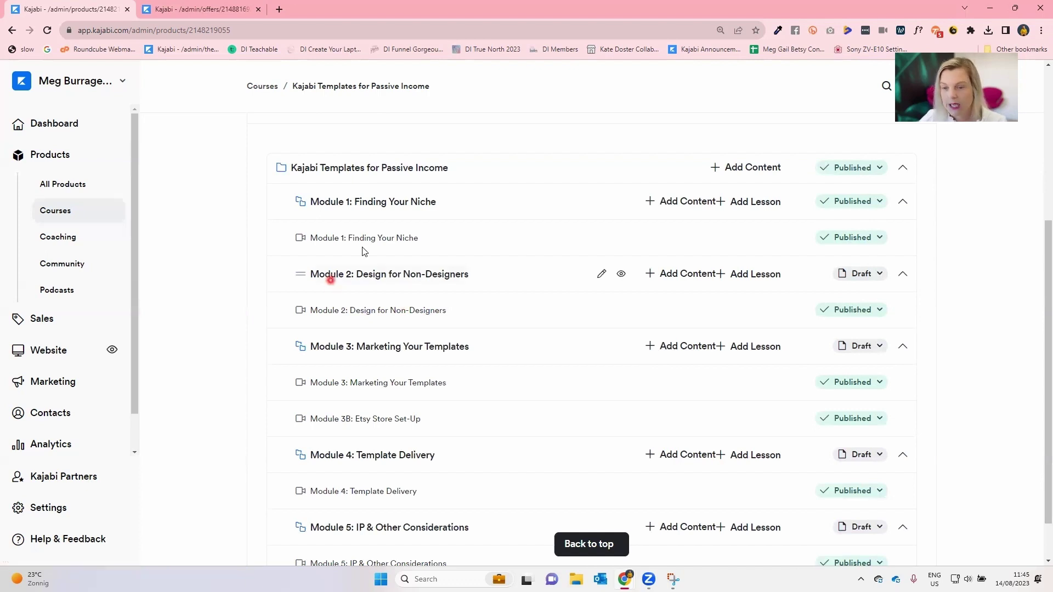
Switch Module 2: Design for Non-Designers to Drip with a 1-day delay after enrollment
{"action": "left_click", "coordinate": [878, 274]}
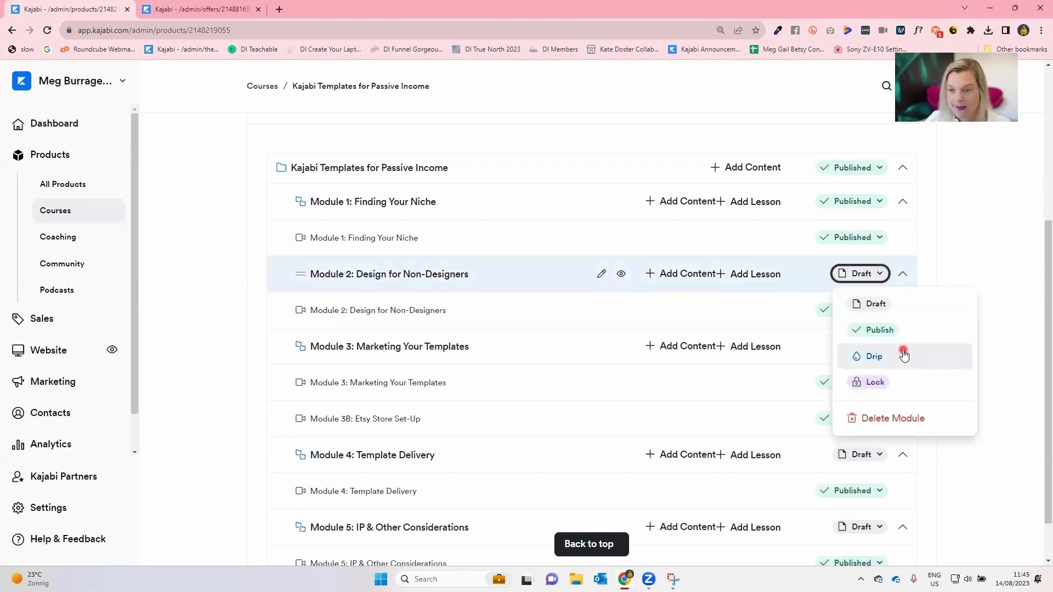
{"action": "left_click", "coordinate": [865, 366]}
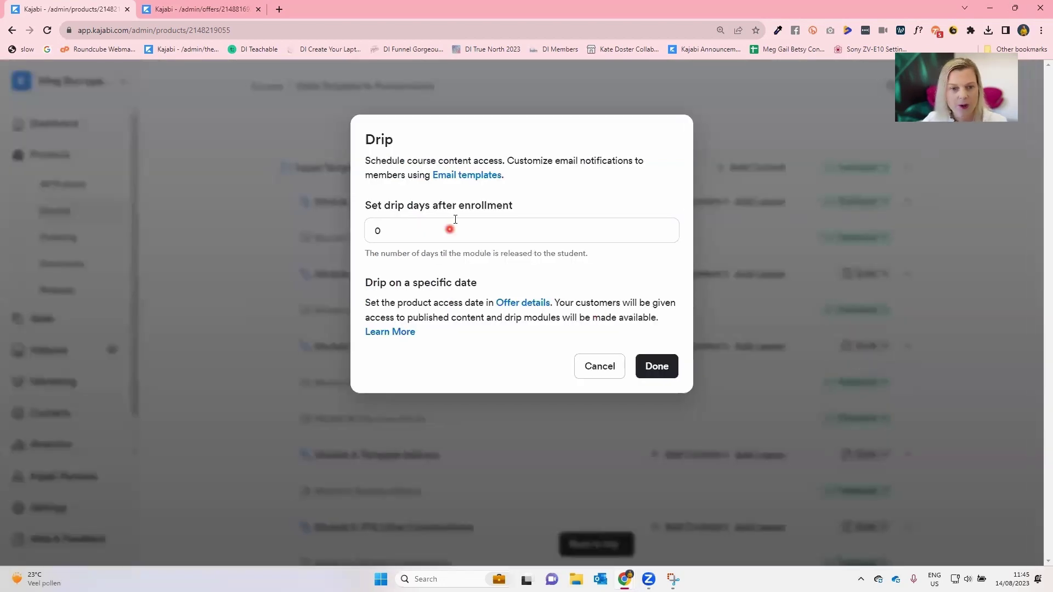
{"action": "left_click", "coordinate": [437, 206]}
{"action": "key", "text": "BackSpace"}
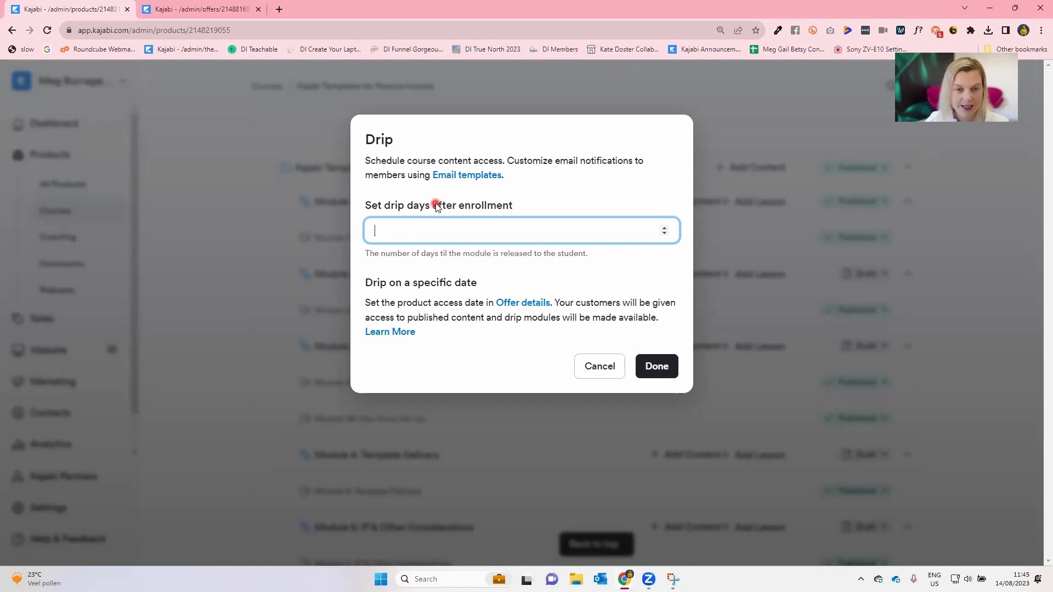
{"action": "type", "text": "1"}
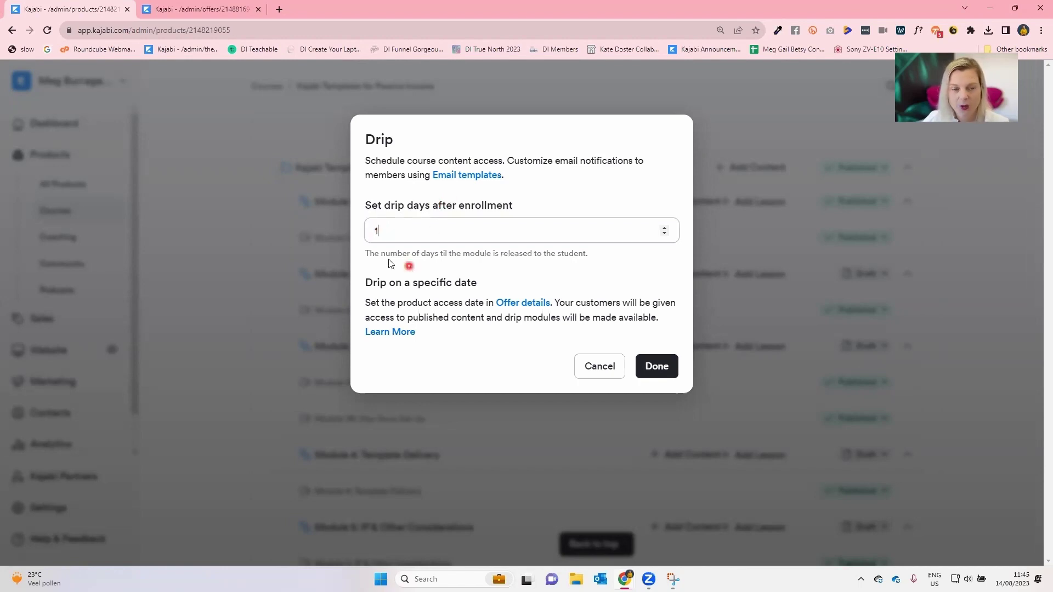
{"action": "left_click", "coordinate": [372, 231]}
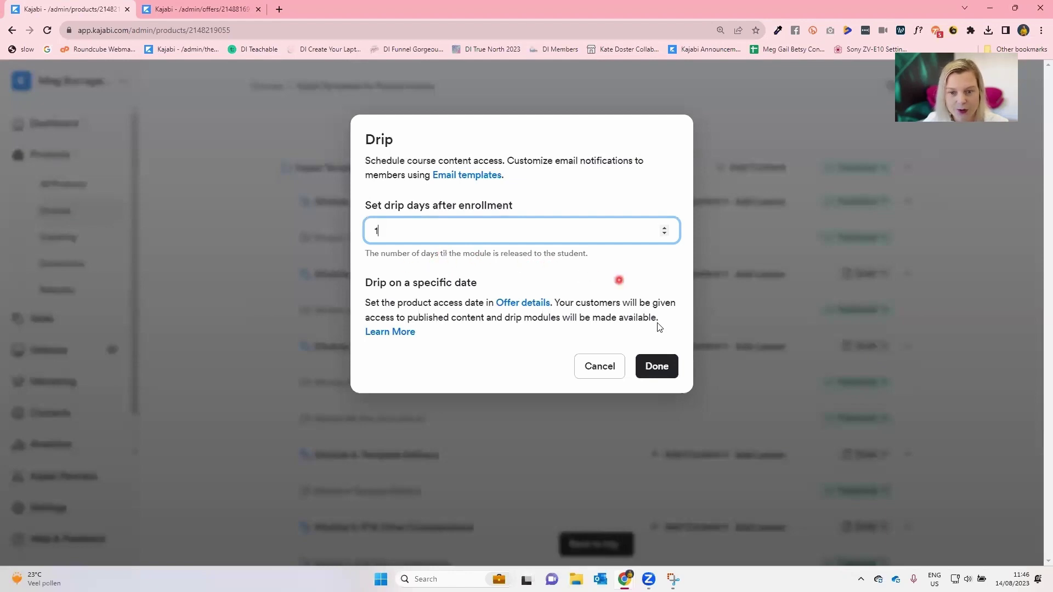
{"action": "left_click", "coordinate": [651, 364]}
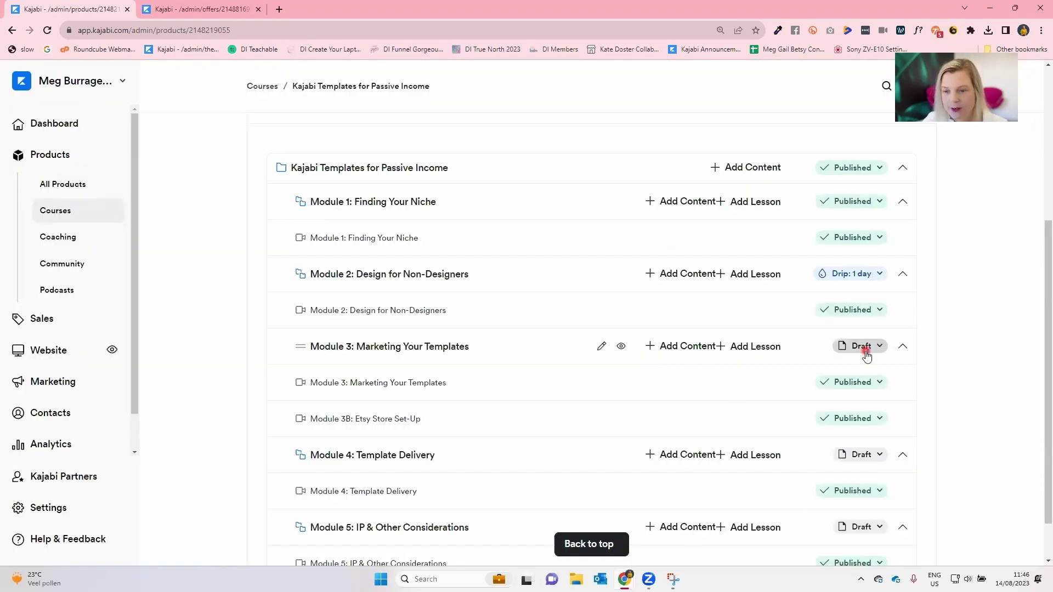
Set Module 3 to drip 2 days after enrollment
{"action": "left_click", "coordinate": [867, 355]}
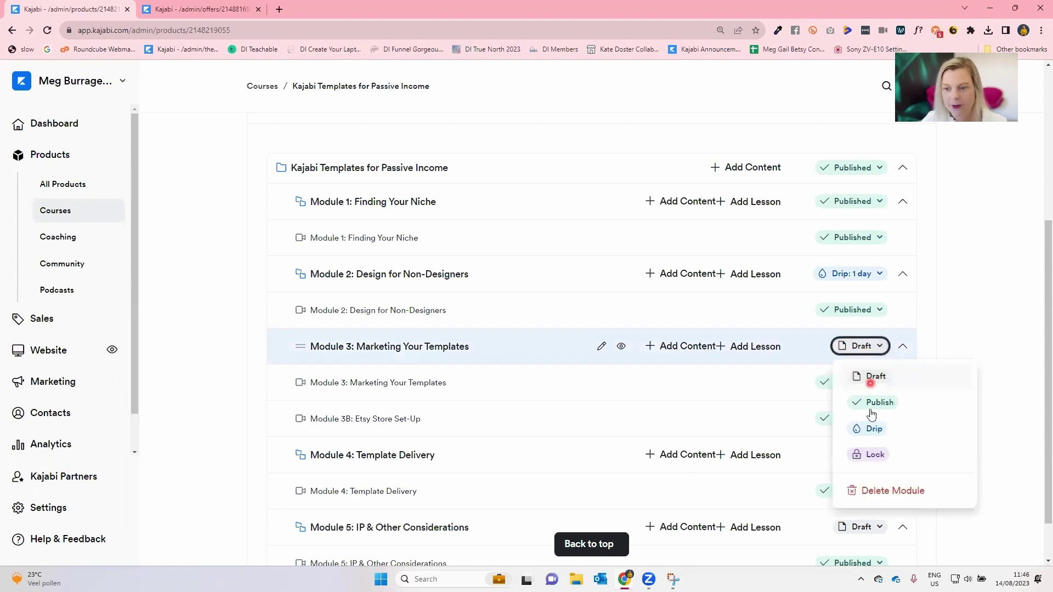
{"action": "left_click", "coordinate": [872, 430]}
{"action": "left_click", "coordinate": [425, 230]}
{"action": "key", "text": "BackSpace"}
{"action": "type", "text": "2"}
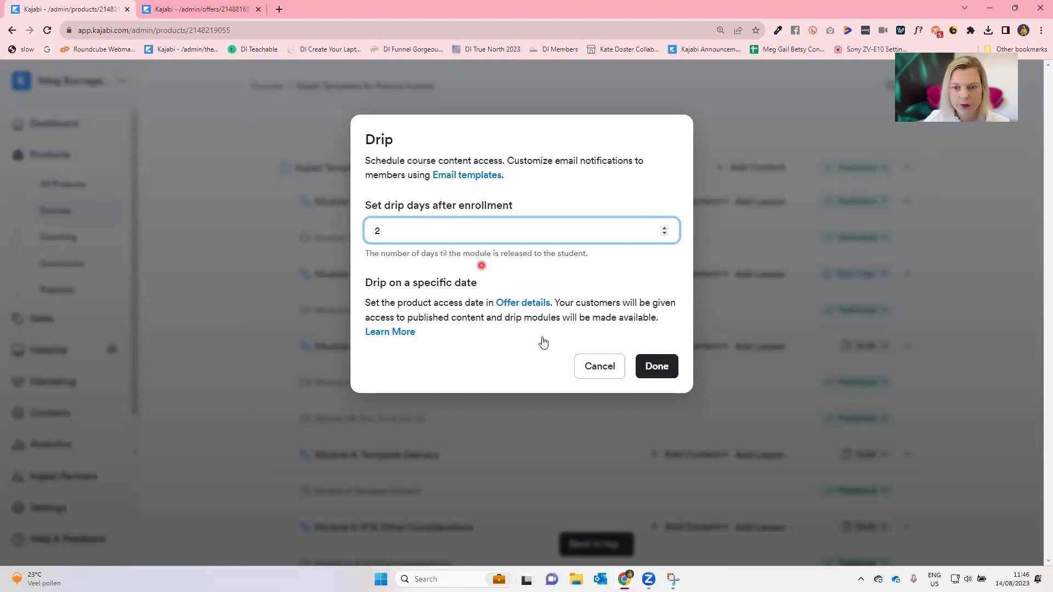
{"action": "left_click", "coordinate": [666, 362]}
{"action": "scroll", "coordinate": [665, 361], "scroll_direction": "down", "scroll_amount": 1}
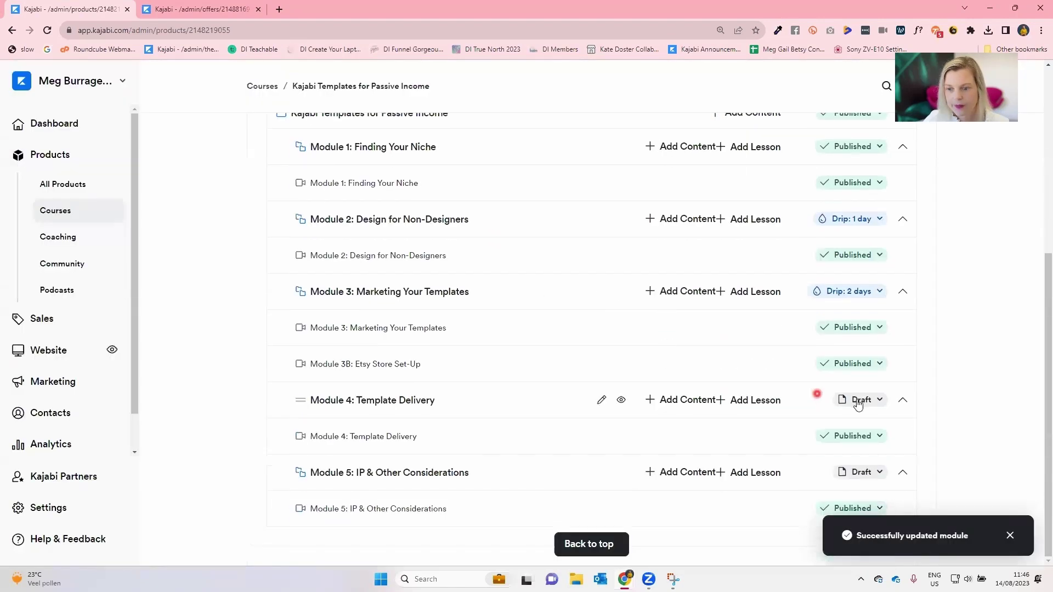
Set Module 4 to drip 3 days after enrollment
{"action": "left_click", "coordinate": [855, 400]}
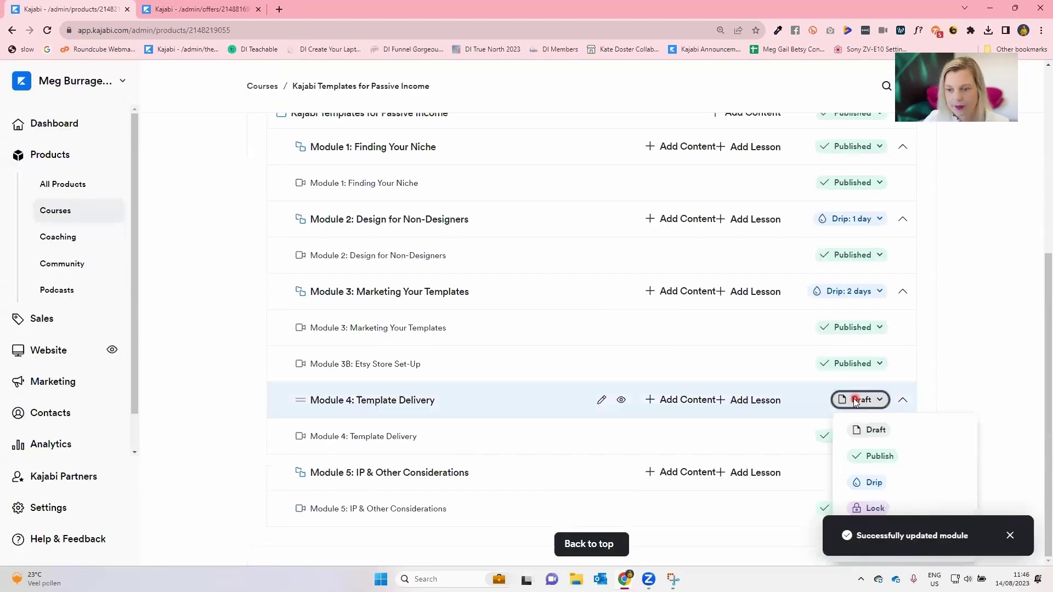
{"action": "left_click", "coordinate": [859, 482]}
{"action": "left_click", "coordinate": [427, 220]}
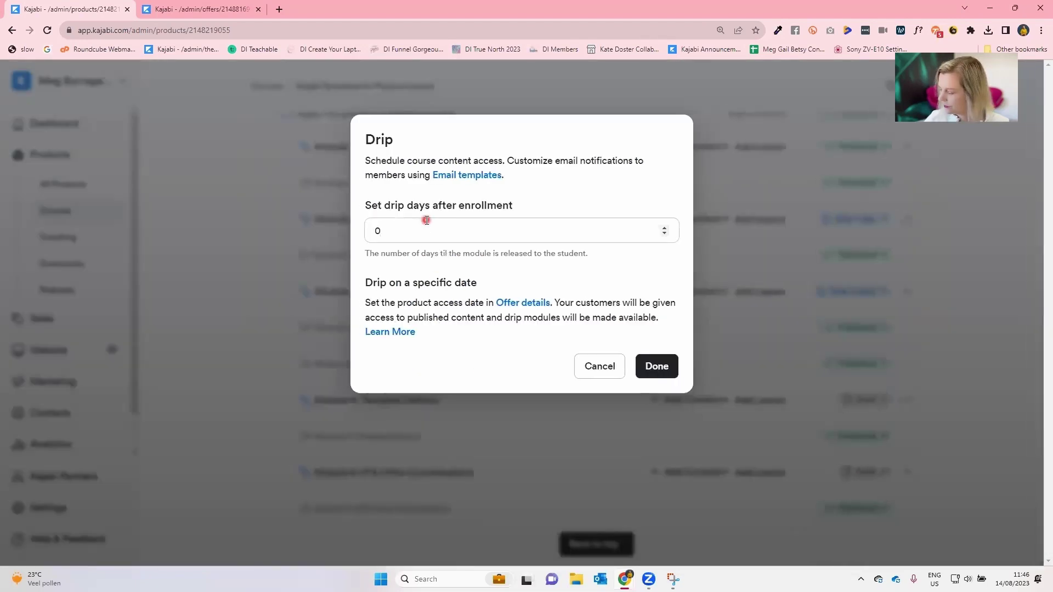
{"action": "key", "text": "BackSpace"}
{"action": "type", "text": "3"}
{"action": "left_click", "coordinate": [655, 373]}
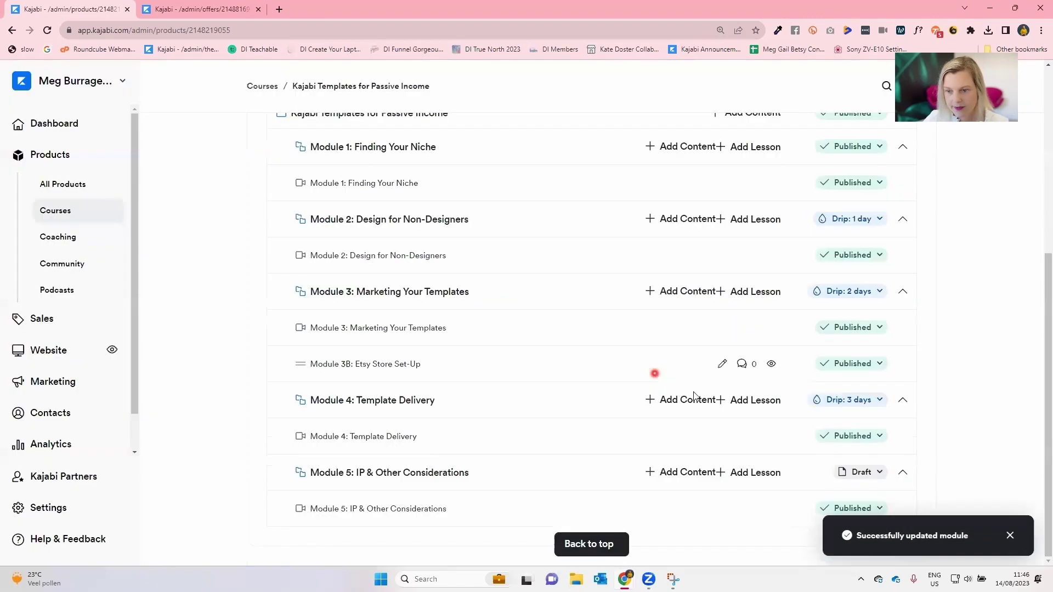
Set Module 5 to drip 4 days after enrollment
{"action": "left_click", "coordinate": [860, 473]}
{"action": "left_click", "coordinate": [872, 381]}
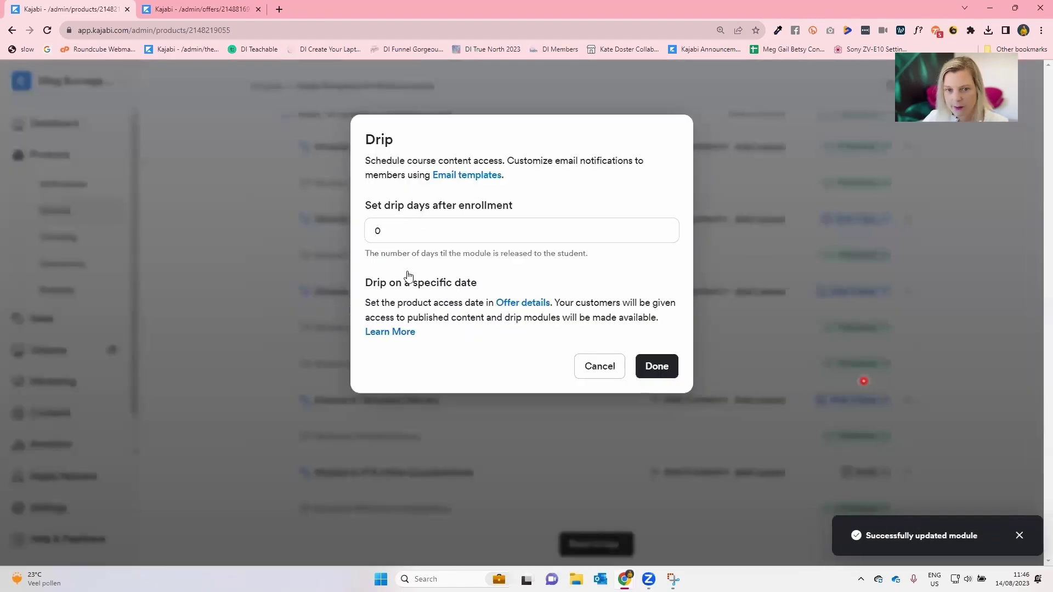
{"action": "double_click", "coordinate": [371, 229]}
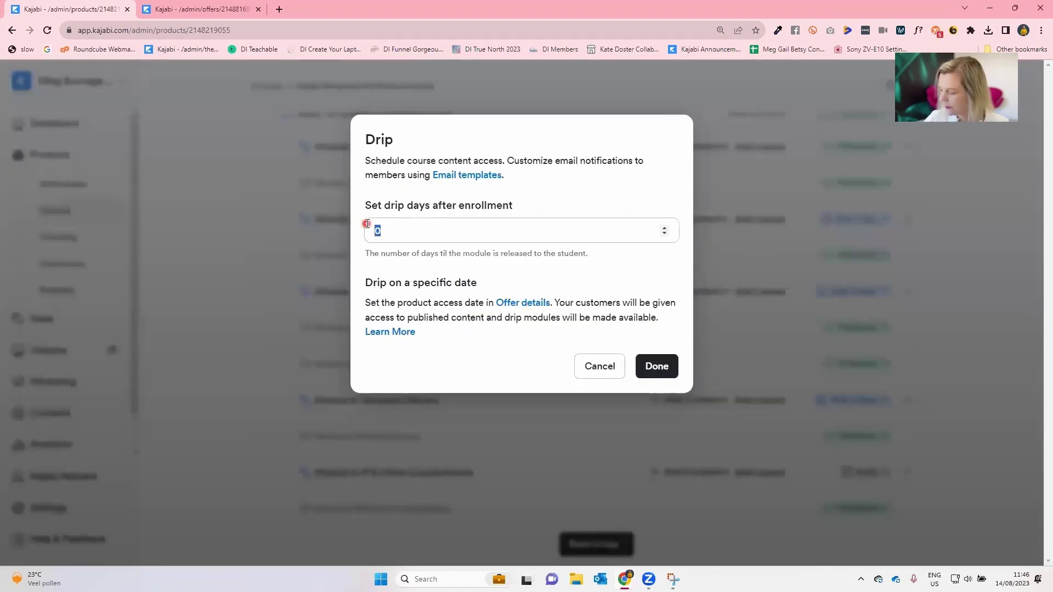
{"action": "key", "text": "BackSpace"}
{"action": "type", "text": "4"}
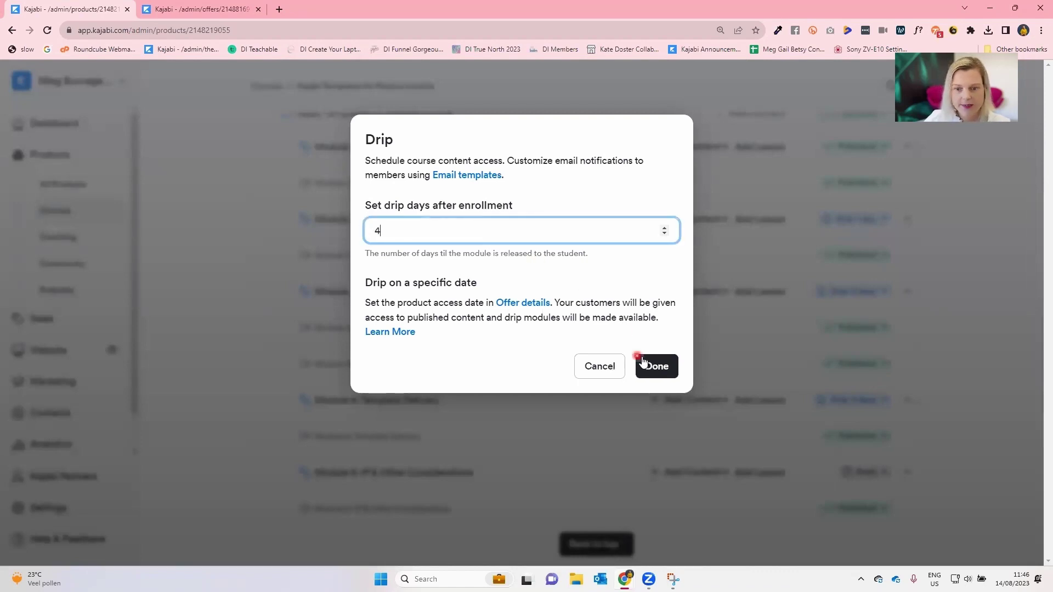
{"action": "left_click", "coordinate": [646, 364]}
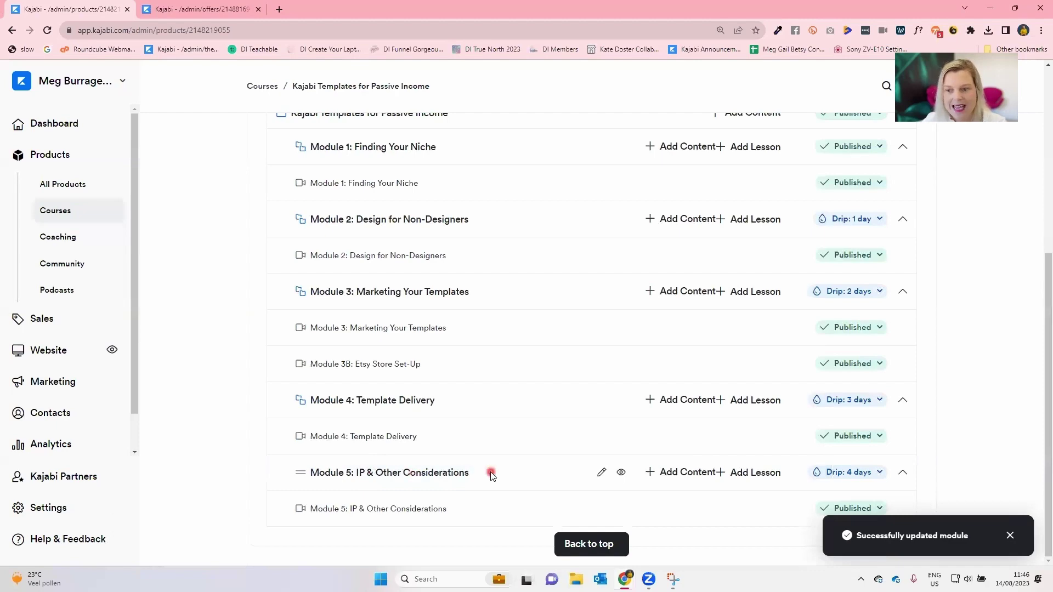
Scroll through the course outline to review the drip schedules, ending at the top
{"action": "scroll", "coordinate": [491, 475], "scroll_direction": "up", "scroll_amount": 3}
{"action": "scroll", "coordinate": [491, 475], "scroll_direction": "down", "scroll_amount": 1}
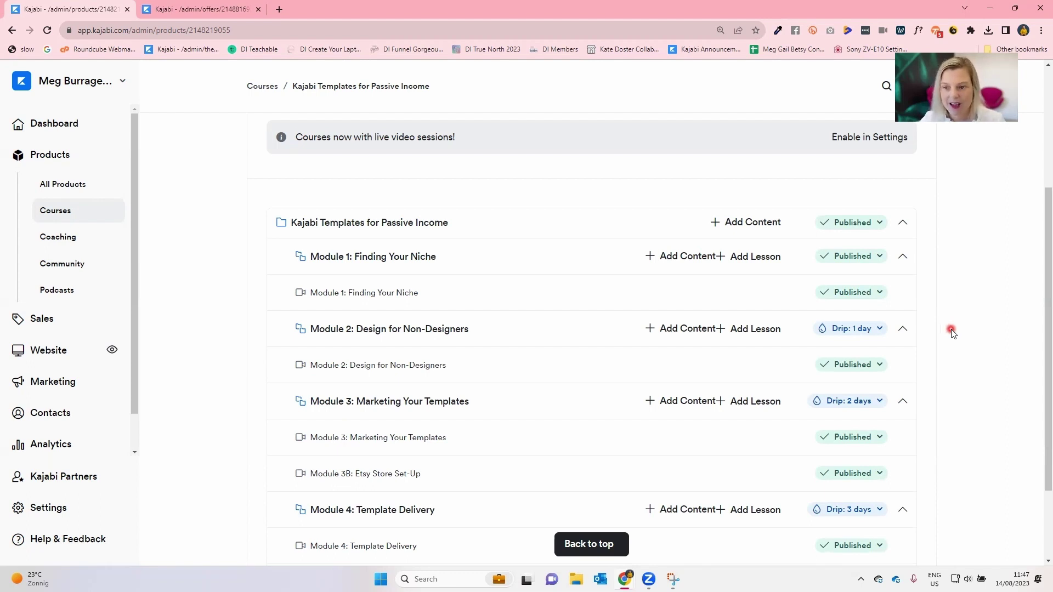
{"action": "scroll", "coordinate": [951, 333], "scroll_direction": "up", "scroll_amount": 3}
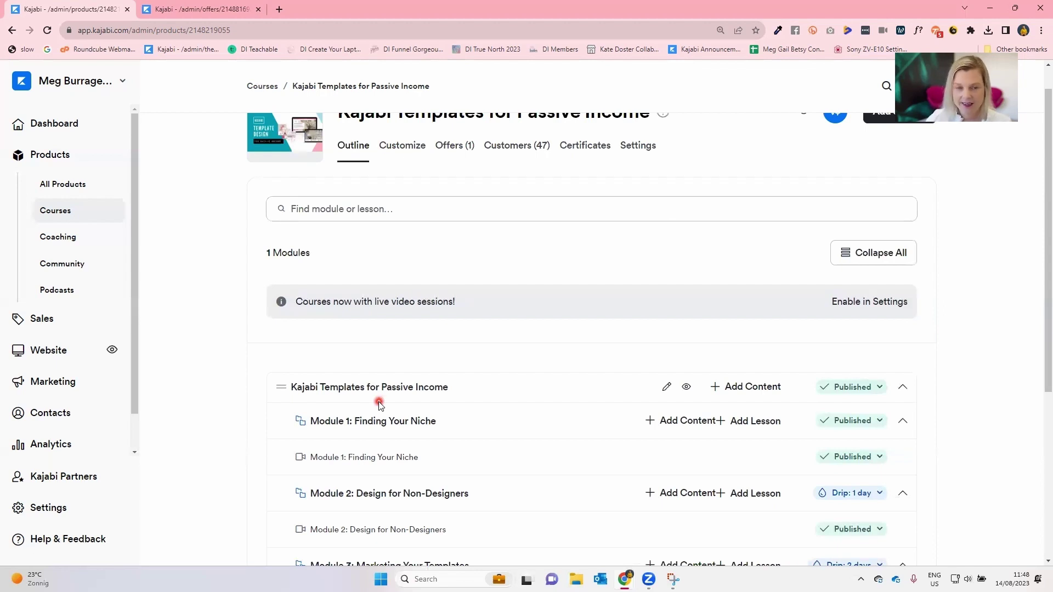
{"action": "scroll", "coordinate": [379, 405], "scroll_direction": "up", "scroll_amount": 1}
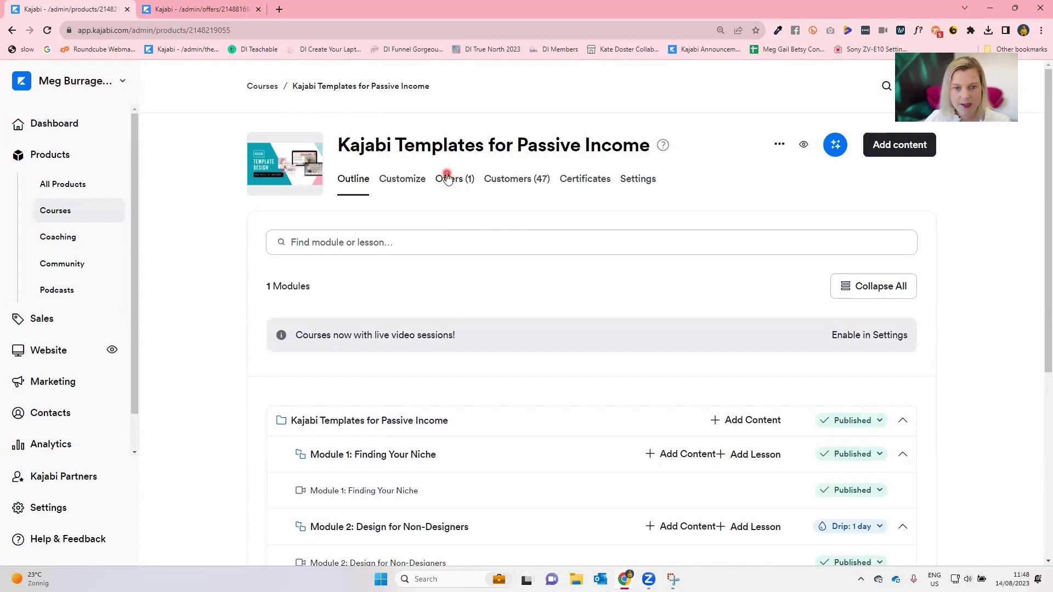
Switch to the Template Mini-Course offer tab and scroll down to its Product Access section
{"action": "left_click", "coordinate": [202, 10]}
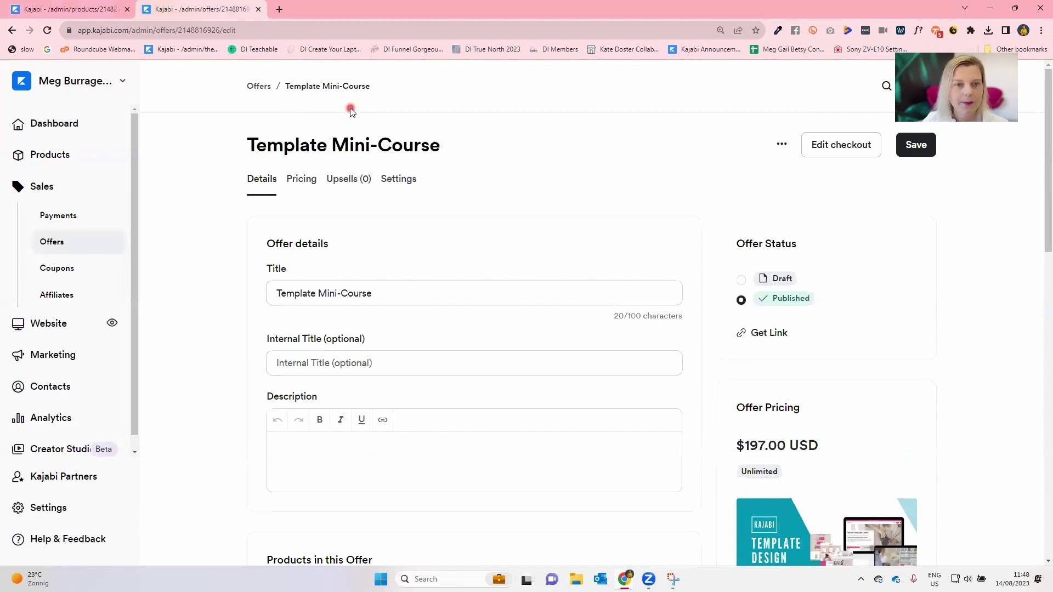
{"action": "scroll", "coordinate": [345, 264], "scroll_direction": "down", "scroll_amount": 5}
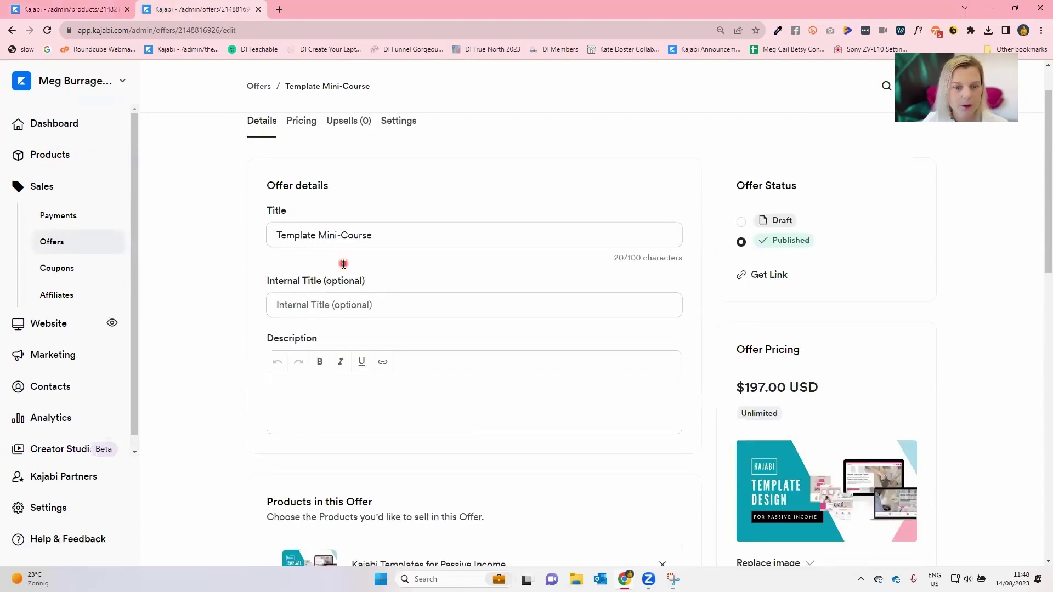
{"action": "scroll", "coordinate": [346, 259], "scroll_direction": "down", "scroll_amount": 1}
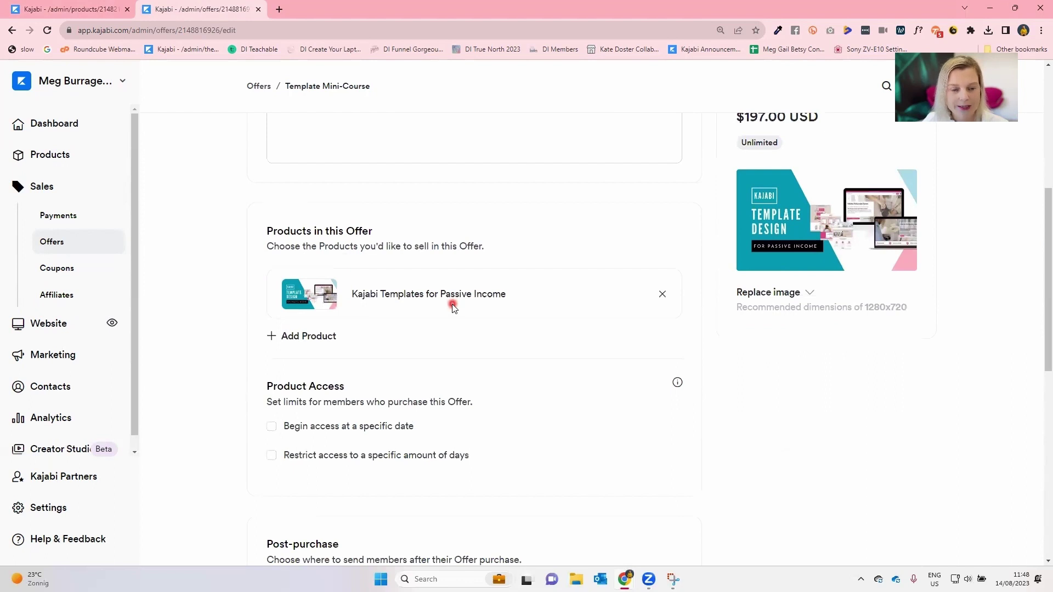
{"action": "scroll", "coordinate": [453, 305], "scroll_direction": "down", "scroll_amount": 2}
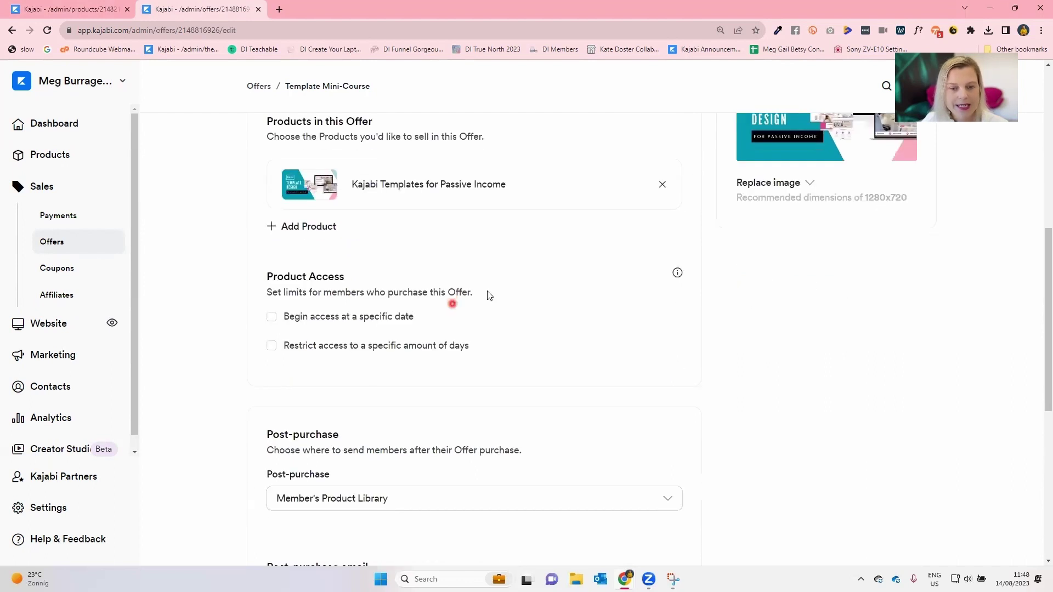
Enable 'Begin access at a specific date' and pick 28 August 2023
{"action": "left_click", "coordinate": [271, 318]}
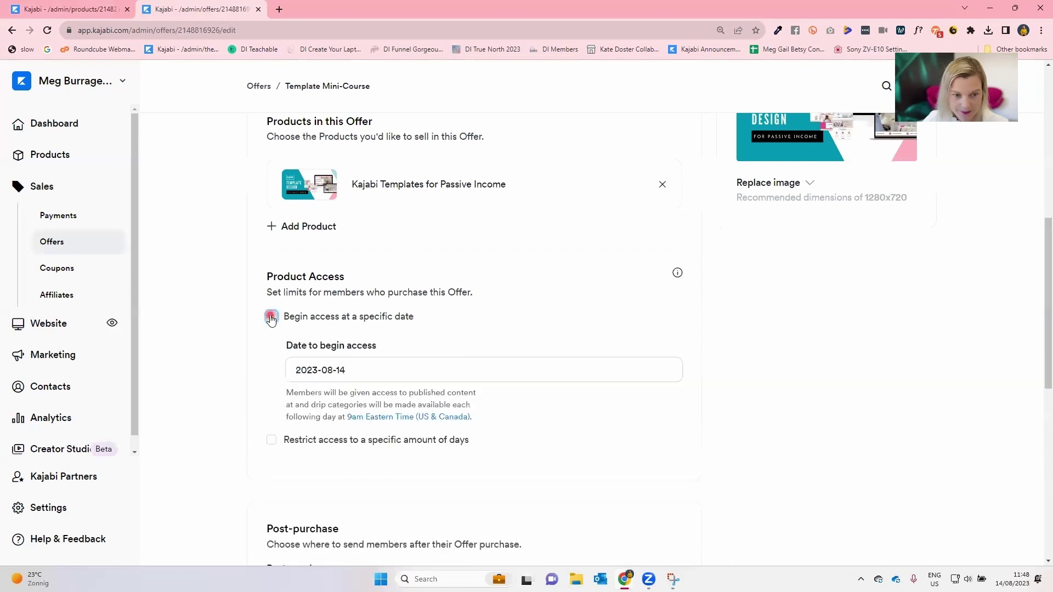
{"action": "left_click", "coordinate": [388, 371]}
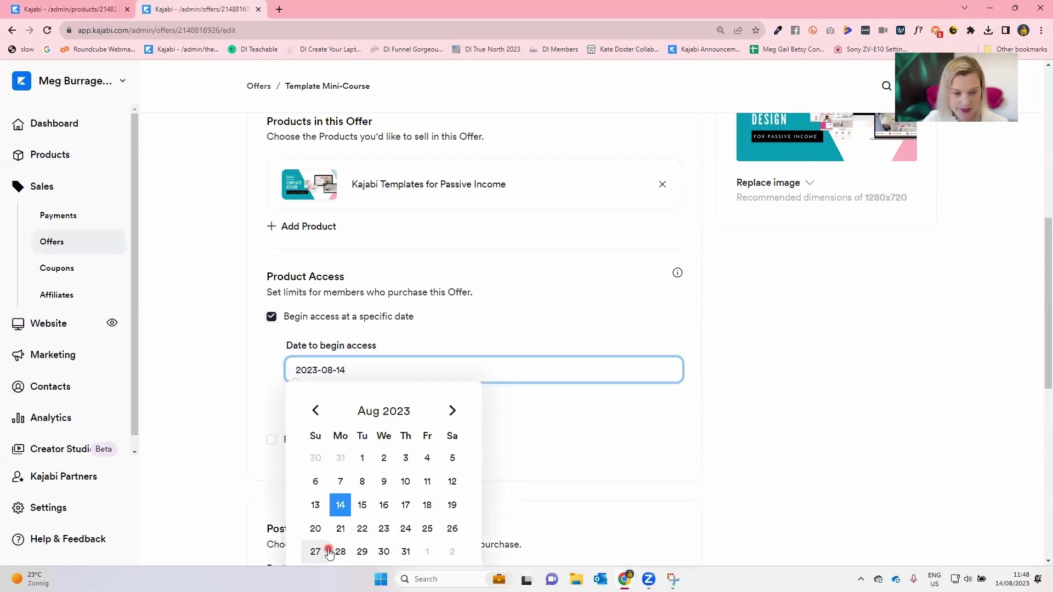
{"action": "scroll", "coordinate": [329, 552], "scroll_direction": "down", "scroll_amount": 1}
{"action": "left_click", "coordinate": [340, 496]}
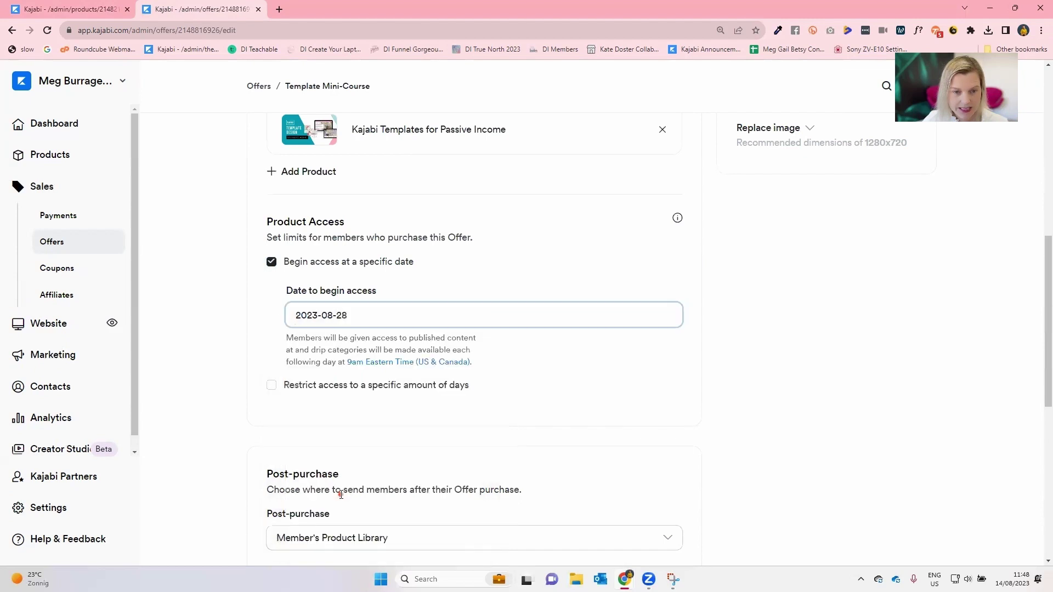
{"action": "left_click", "coordinate": [310, 315]}
{"action": "left_click", "coordinate": [346, 310]}
{"action": "left_click", "coordinate": [374, 316]}
{"action": "left_click", "coordinate": [319, 314]}
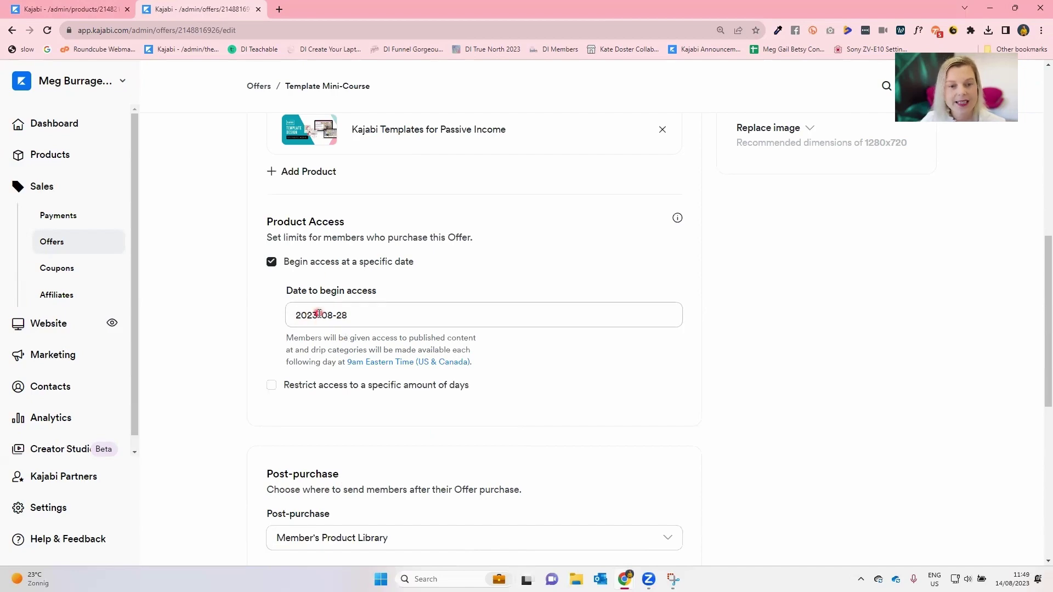
Save the offer with its new access start date
{"action": "scroll", "coordinate": [442, 426], "scroll_direction": "up", "scroll_amount": 6}
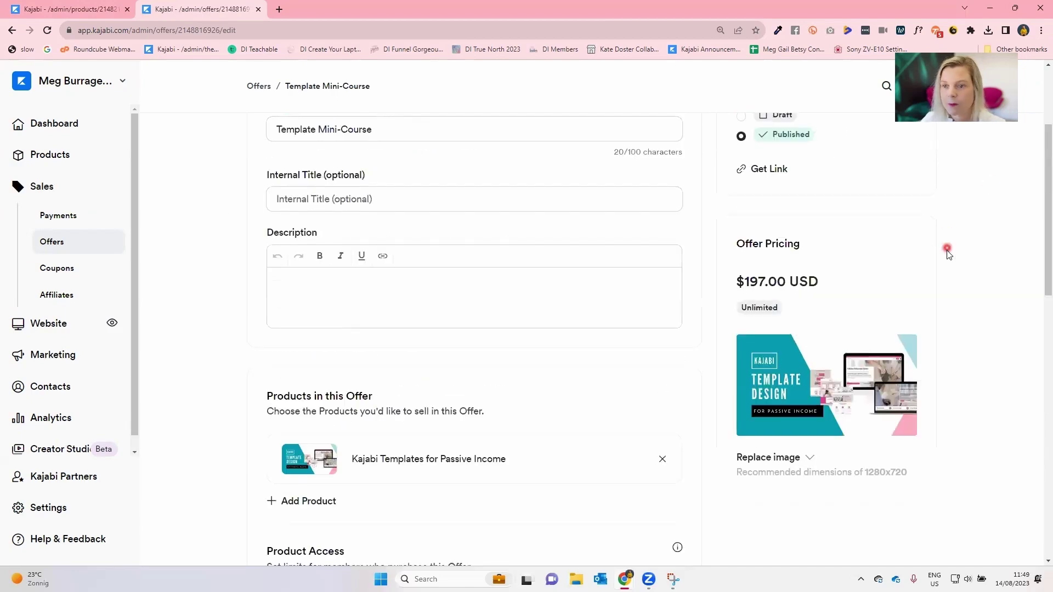
{"action": "scroll", "coordinate": [949, 254], "scroll_direction": "up", "scroll_amount": 3}
{"action": "left_click", "coordinate": [914, 145]}
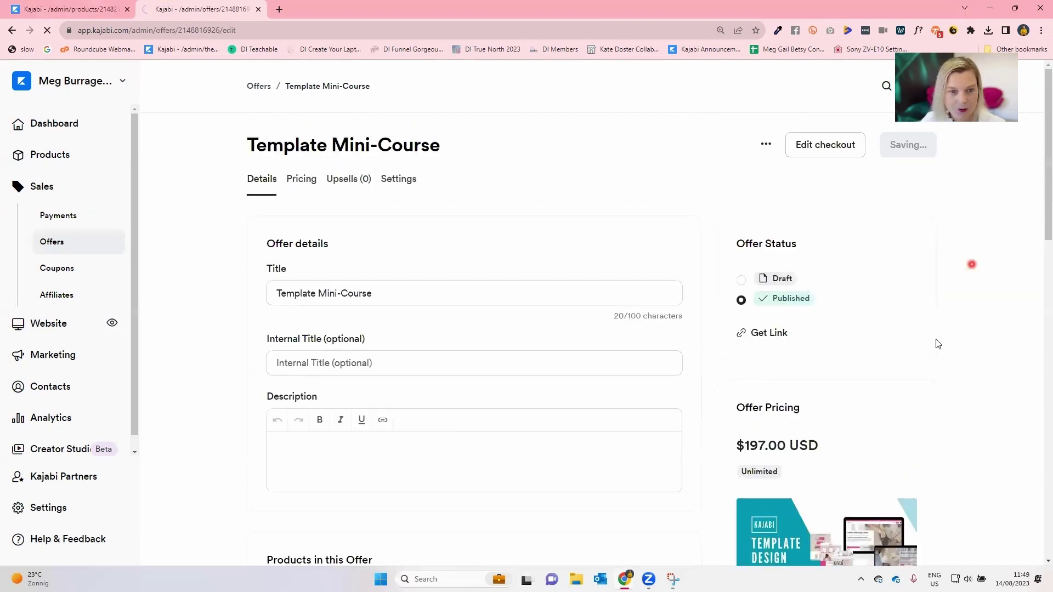
{"action": "left_click", "coordinate": [281, 355]}
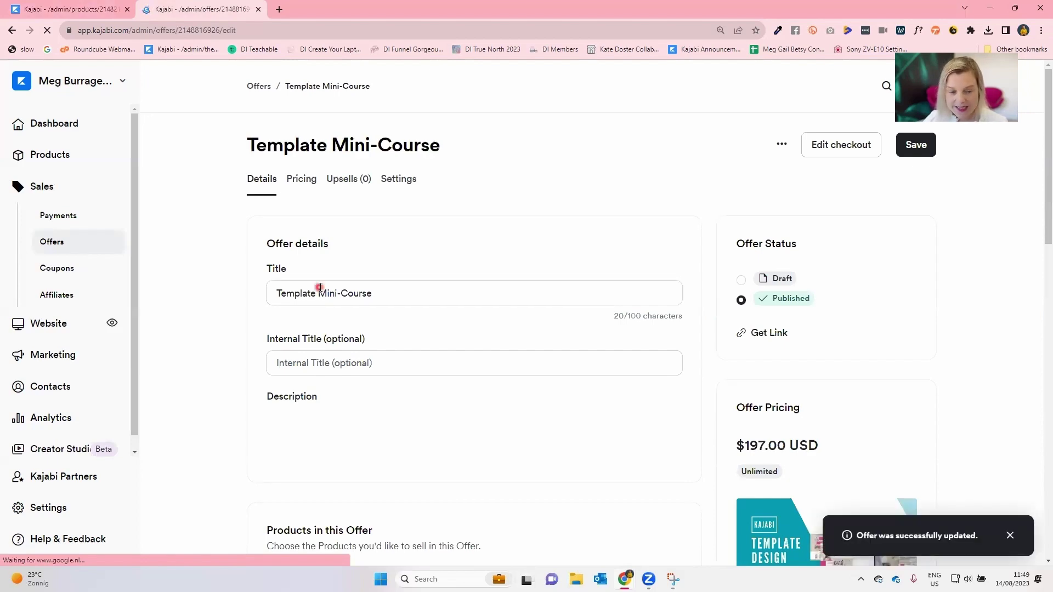
{"action": "scroll", "coordinate": [323, 281], "scroll_direction": "down", "scroll_amount": 3}
{"action": "scroll", "coordinate": [417, 332], "scroll_direction": "down", "scroll_amount": 3}
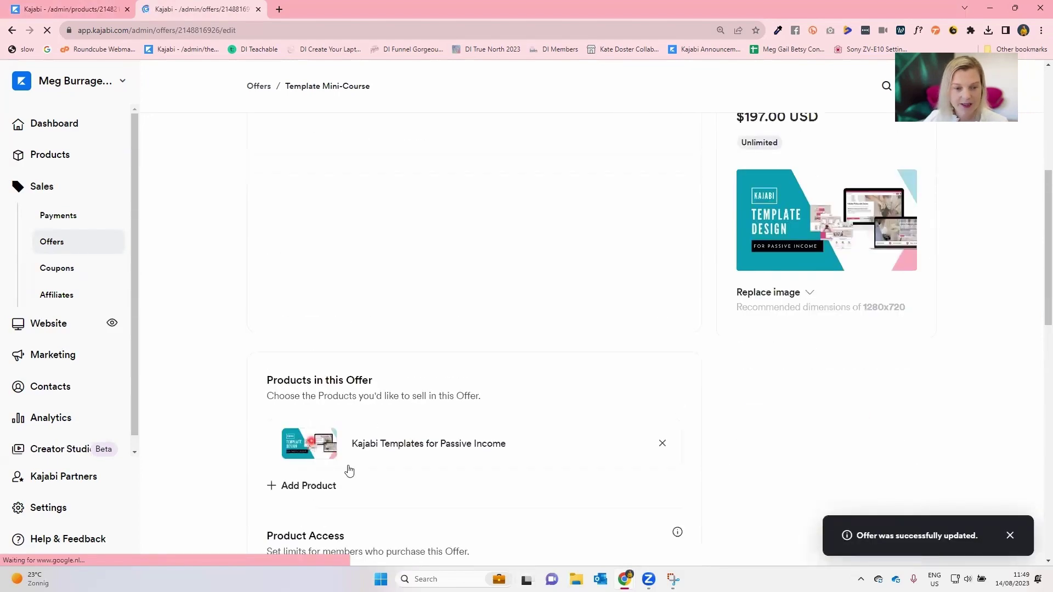
{"action": "scroll", "coordinate": [326, 480], "scroll_direction": "down", "scroll_amount": 6}
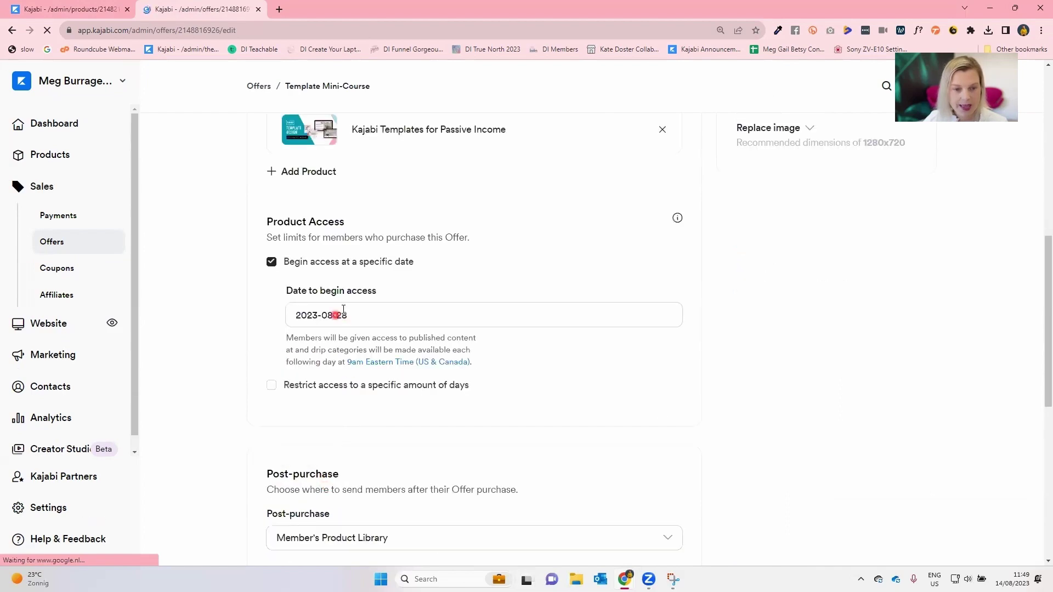
Return to the Kajabi Templates for Passive Income course outline tab and scroll its modules
{"action": "key", "text": "ctrl+1"}
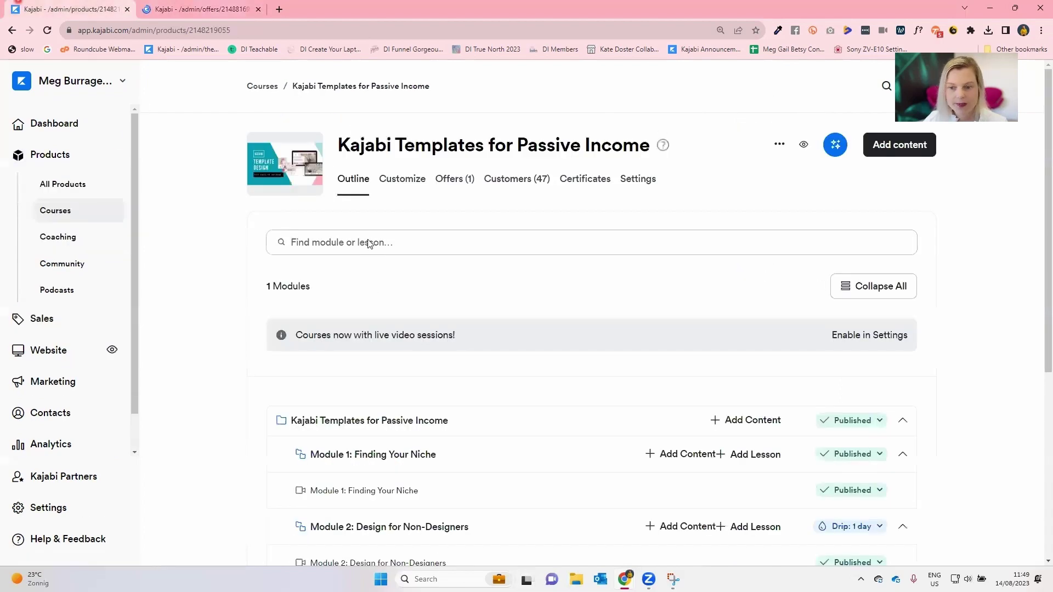
{"action": "scroll", "coordinate": [547, 286], "scroll_direction": "down", "scroll_amount": 2}
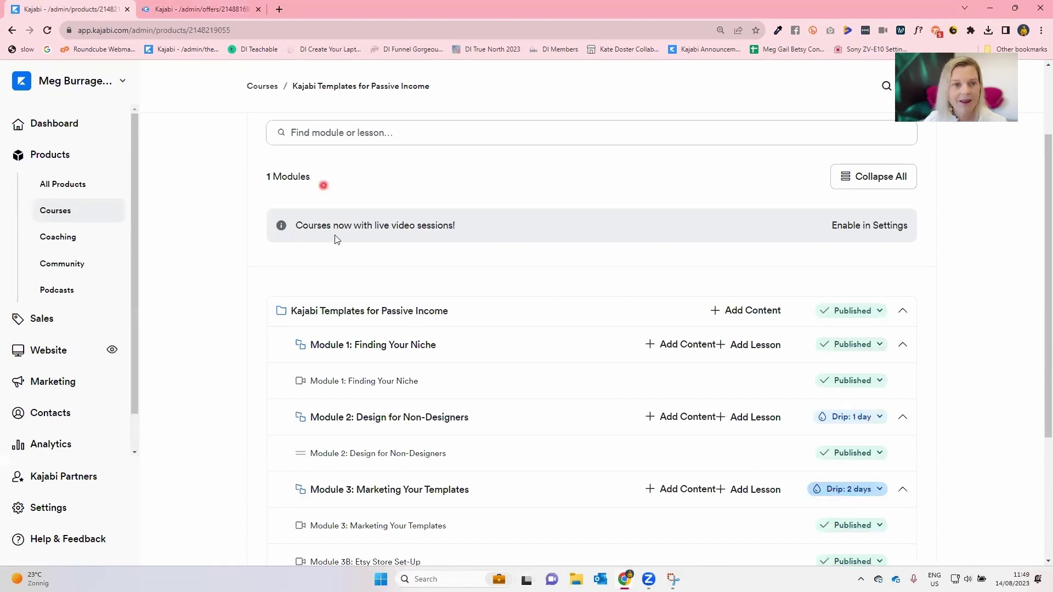
{"action": "key", "text": "ctrl+2"}
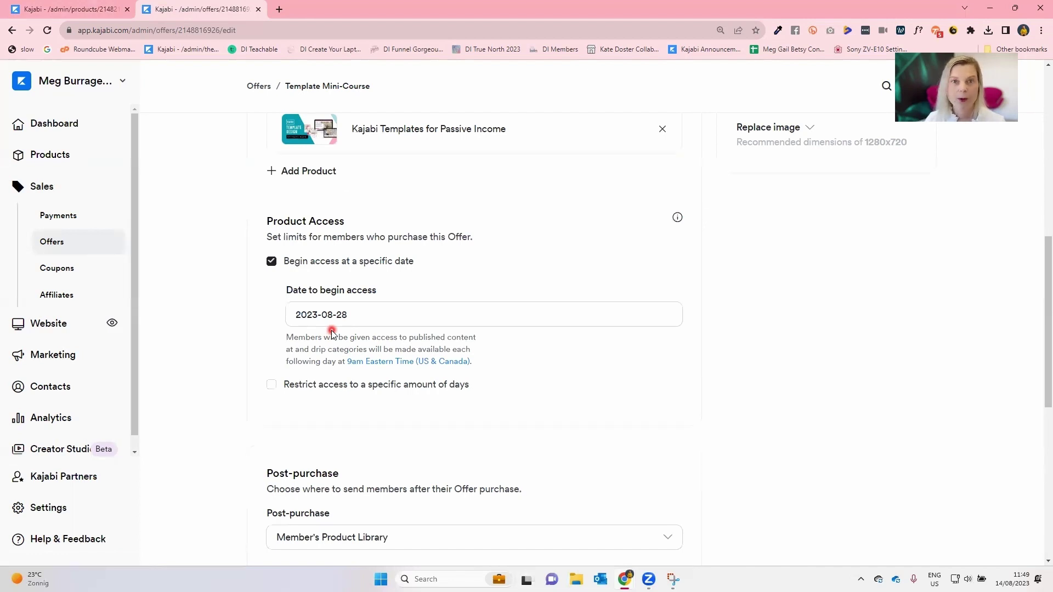
{"action": "left_click", "coordinate": [88, 9]}
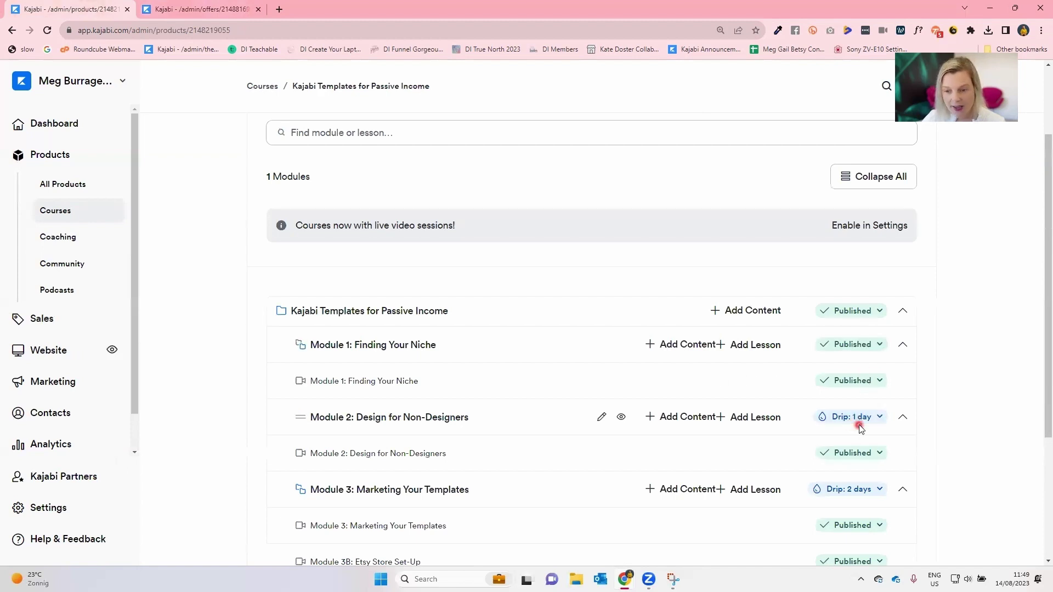
{"action": "scroll", "coordinate": [339, 430], "scroll_direction": "down", "scroll_amount": 2}
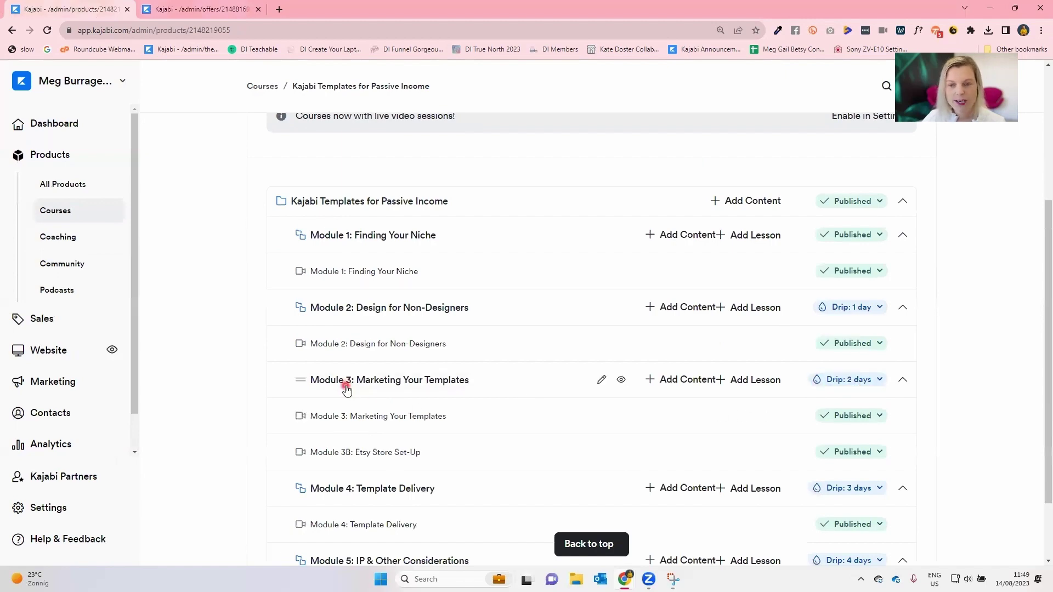
{"action": "scroll", "coordinate": [346, 389], "scroll_direction": "down", "scroll_amount": 2}
{"action": "scroll", "coordinate": [346, 388], "scroll_direction": "up", "scroll_amount": 5}
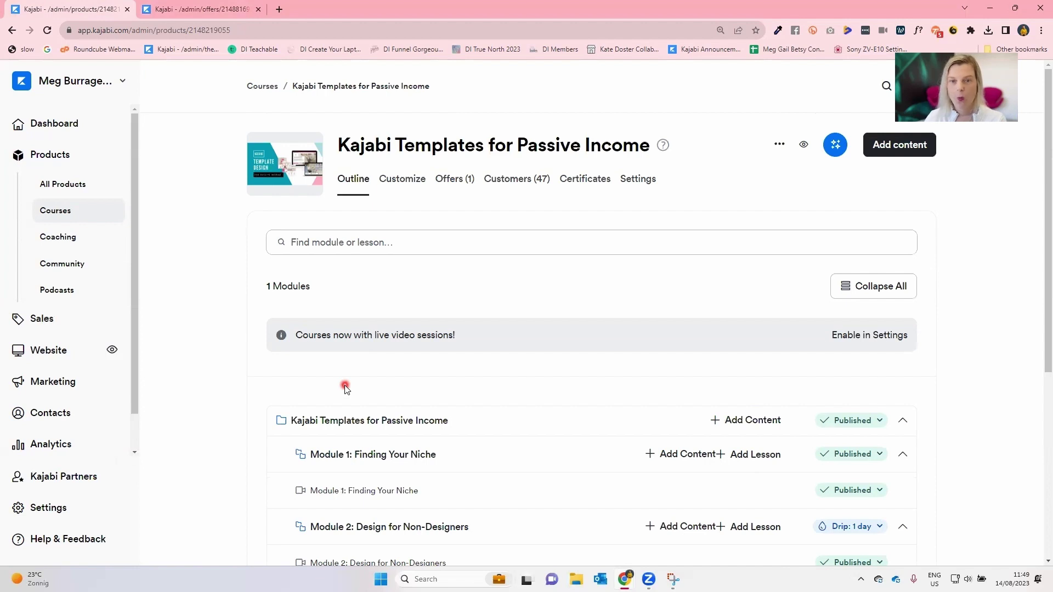
Return to the Template Mini-Course offer editor and bring its 2023-08-28 access start date into view
{"action": "left_click", "coordinate": [214, 6]}
{"action": "scroll", "coordinate": [836, 294], "scroll_direction": "up", "scroll_amount": 3}
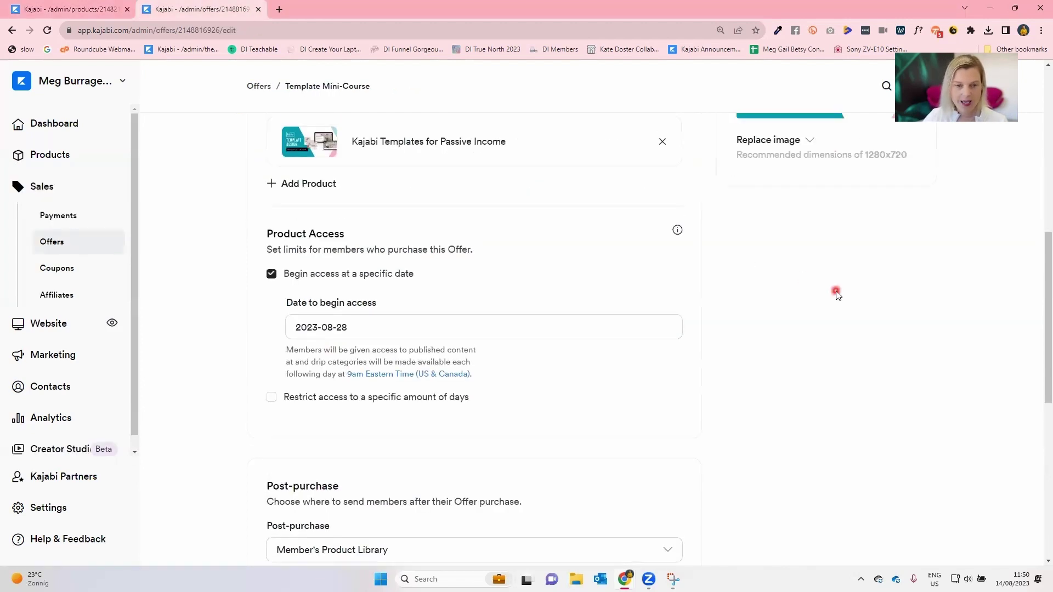
{"action": "scroll", "coordinate": [838, 297], "scroll_direction": "down", "scroll_amount": 2}
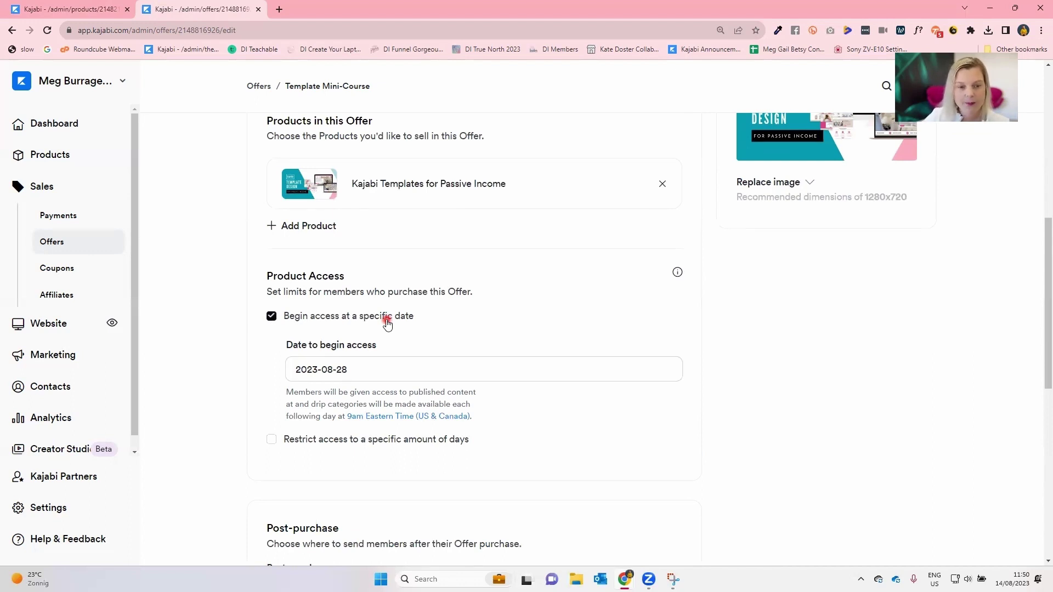
Change the offer's access start date from 2023-08-28 to 2023-08-20, then return to the course outline
{"action": "left_click", "coordinate": [344, 370]}
{"action": "left_click_drag", "start_coordinate": [343, 370], "coordinate": [333, 365]}
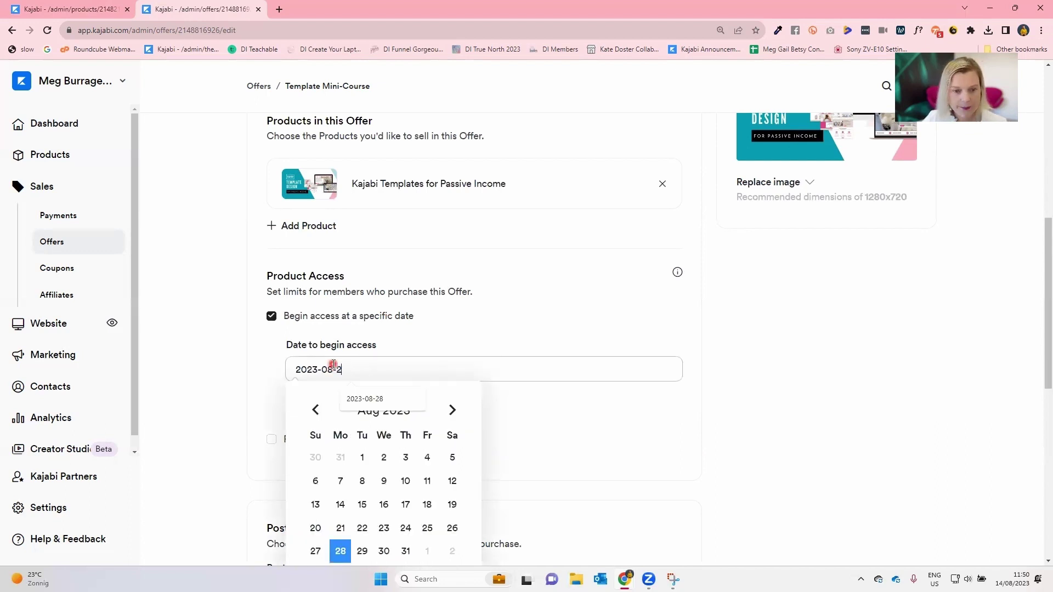
{"action": "type", "text": "20"}
{"action": "left_click", "coordinate": [820, 409]}
{"action": "scroll", "coordinate": [820, 409], "scroll_direction": "up", "scroll_amount": 1}
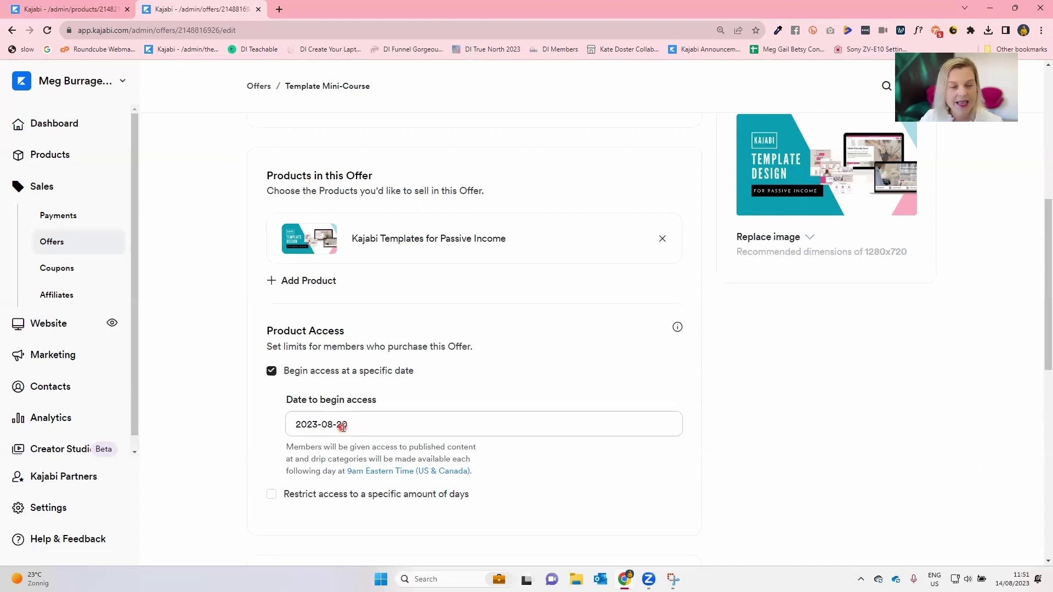
{"action": "left_click", "coordinate": [47, 8]}
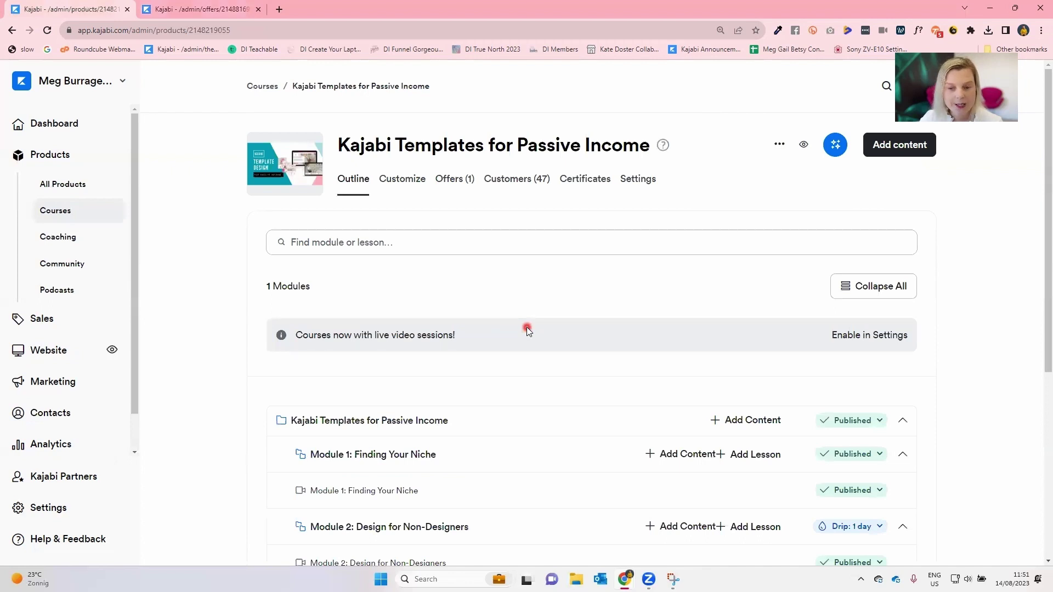
{"action": "scroll", "coordinate": [527, 330], "scroll_direction": "down", "scroll_amount": 3}
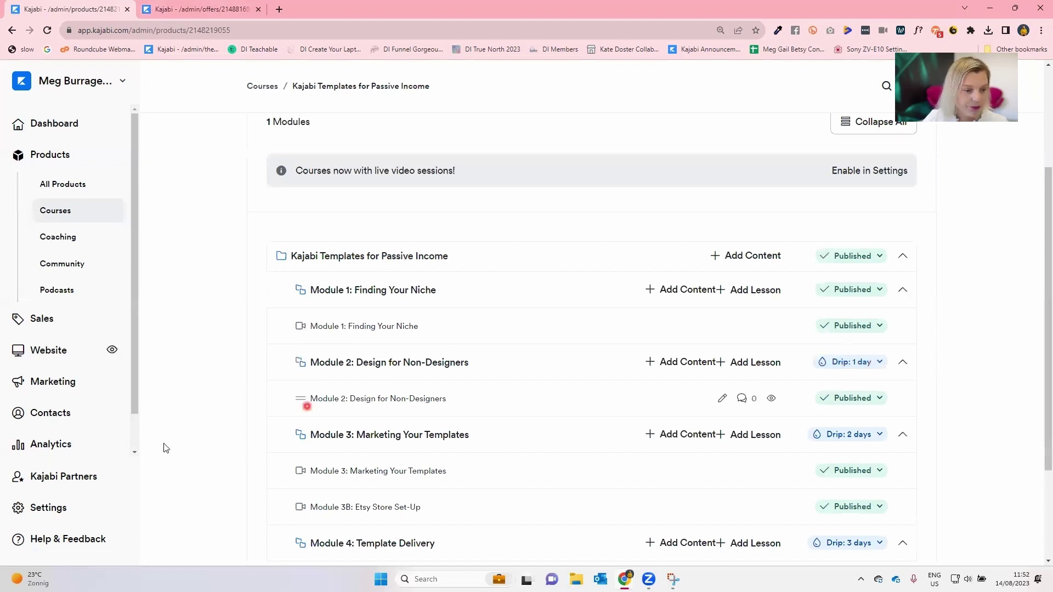
Check the 9am Eastern drip release time in Drip Settings in a separate tab, then return to the offer
{"action": "right_click", "coordinate": [59, 513]}
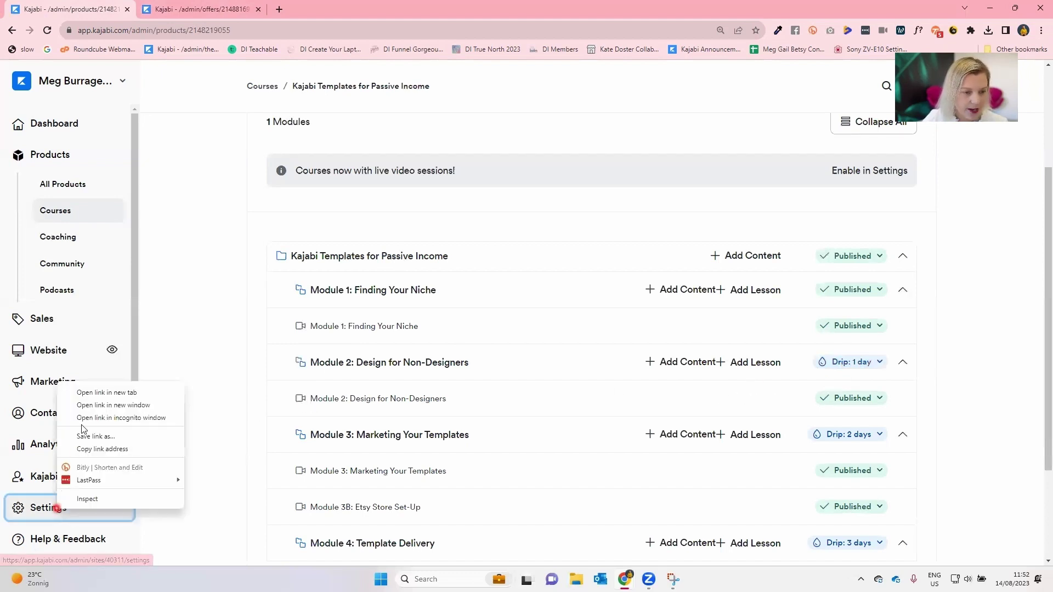
{"action": "left_click", "coordinate": [90, 393]}
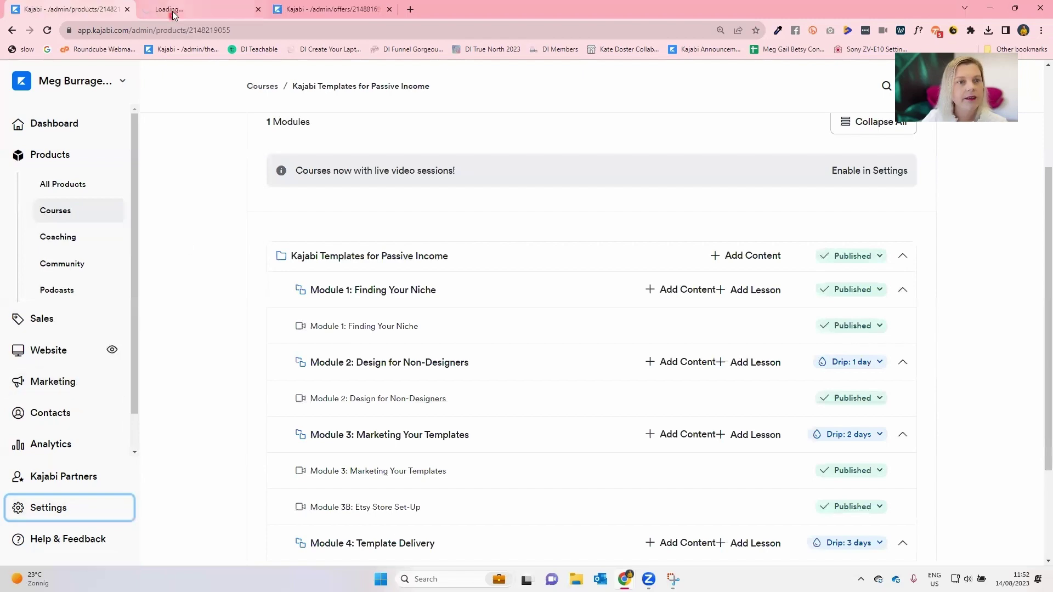
{"action": "left_click", "coordinate": [173, 10]}
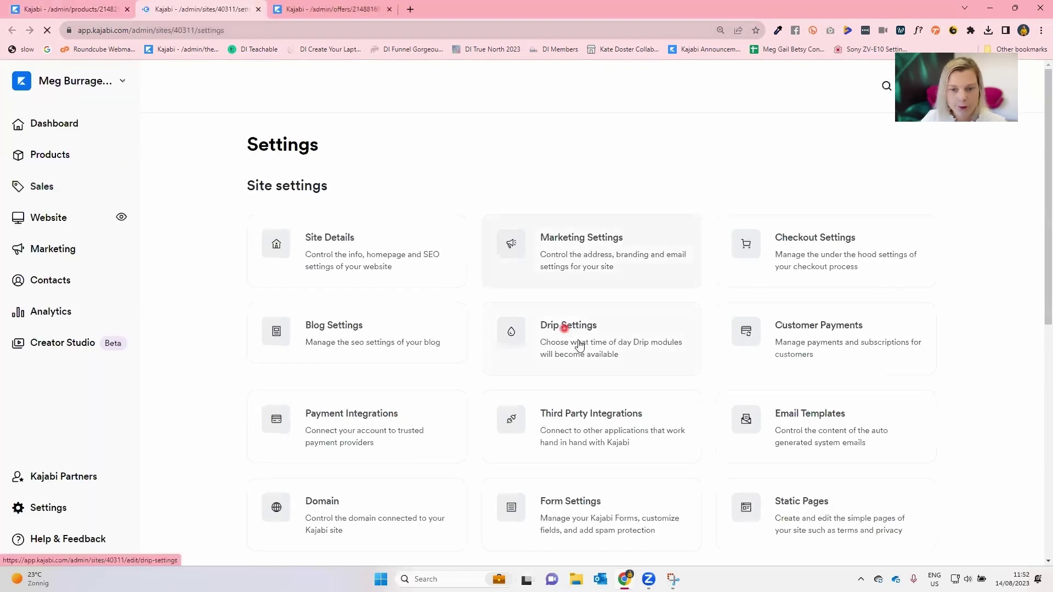
{"action": "left_click", "coordinate": [552, 338]}
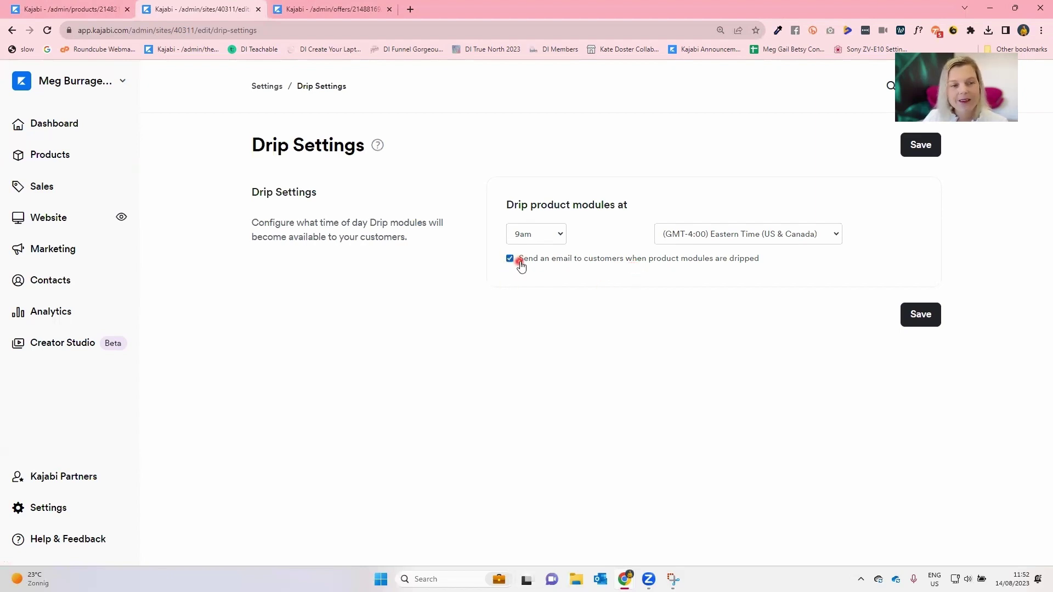
{"action": "left_click", "coordinate": [72, 246]}
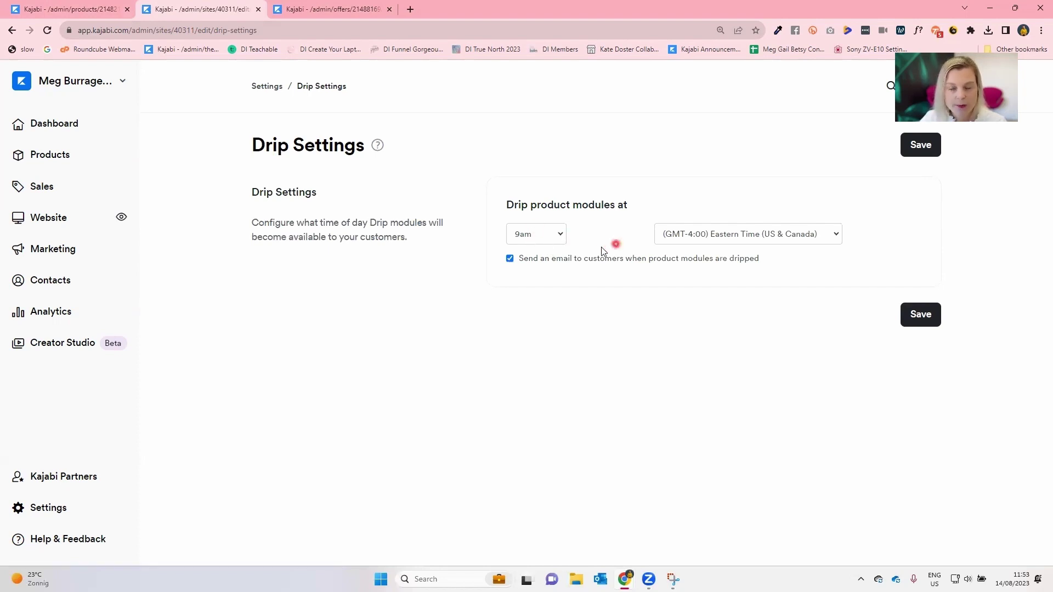
{"action": "left_click", "coordinate": [351, 13]}
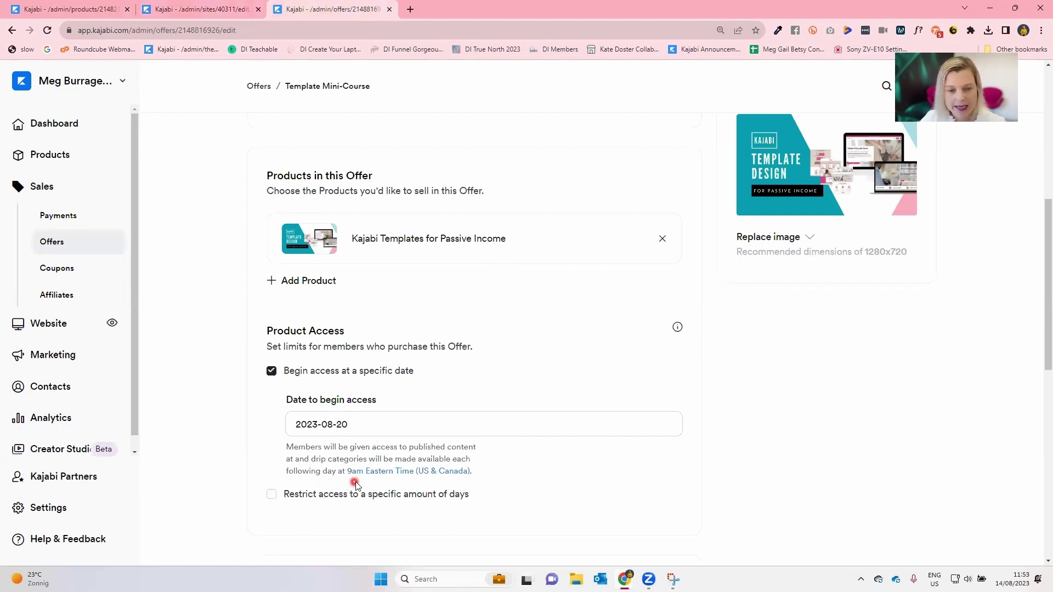
Set the drip release time to 10am Eastern and save it
{"action": "left_click", "coordinate": [401, 480]}
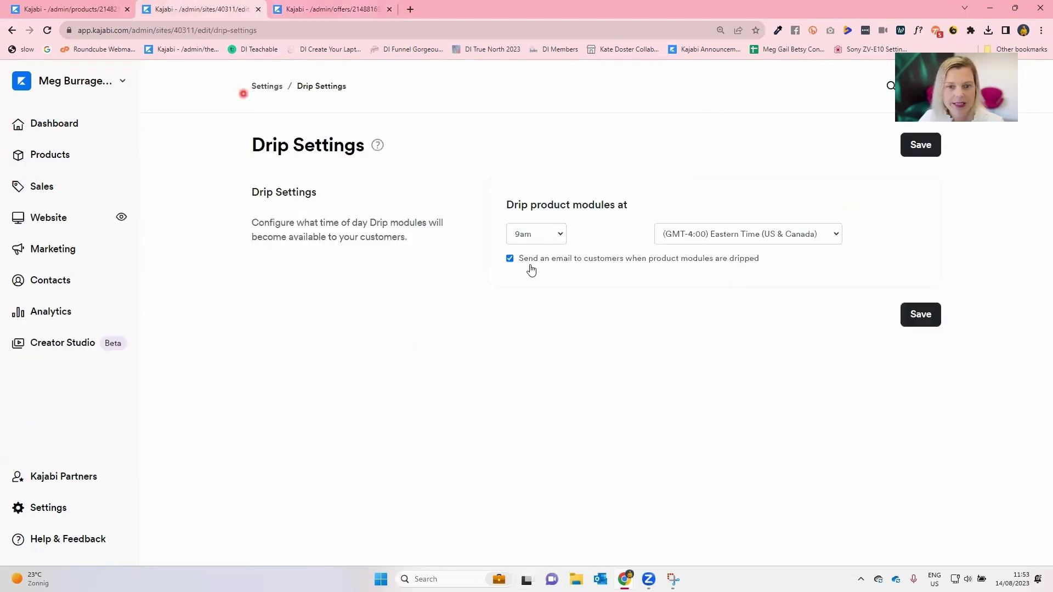
{"action": "left_click", "coordinate": [553, 245]}
{"action": "left_click", "coordinate": [534, 366]}
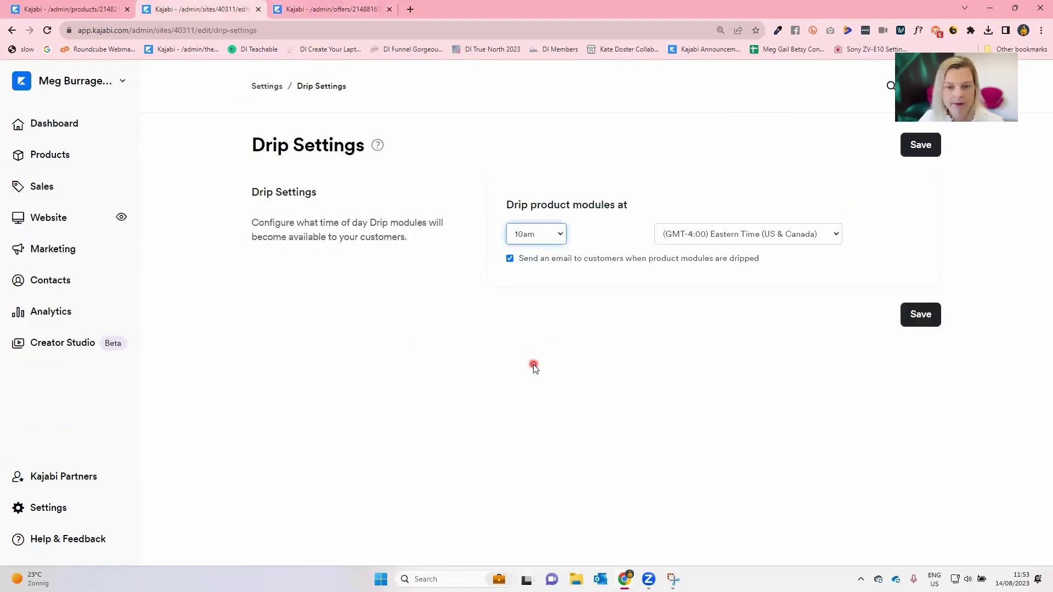
{"action": "left_click", "coordinate": [932, 145]}
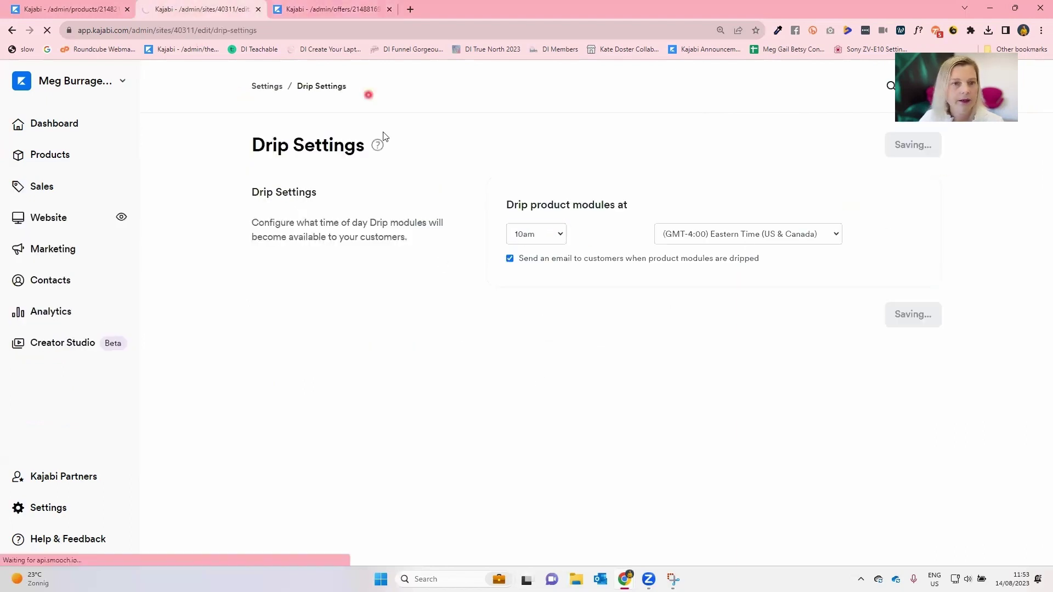
Reload the offer and enable 'Restrict access to a specific amount of days'
{"action": "left_click", "coordinate": [340, 9]}
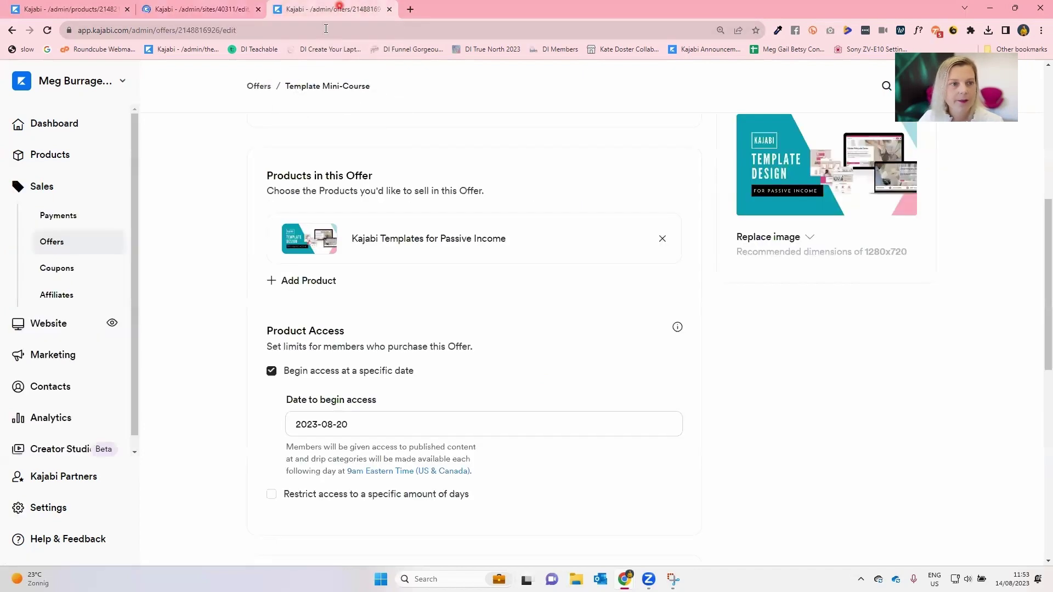
{"action": "left_click", "coordinate": [47, 31]}
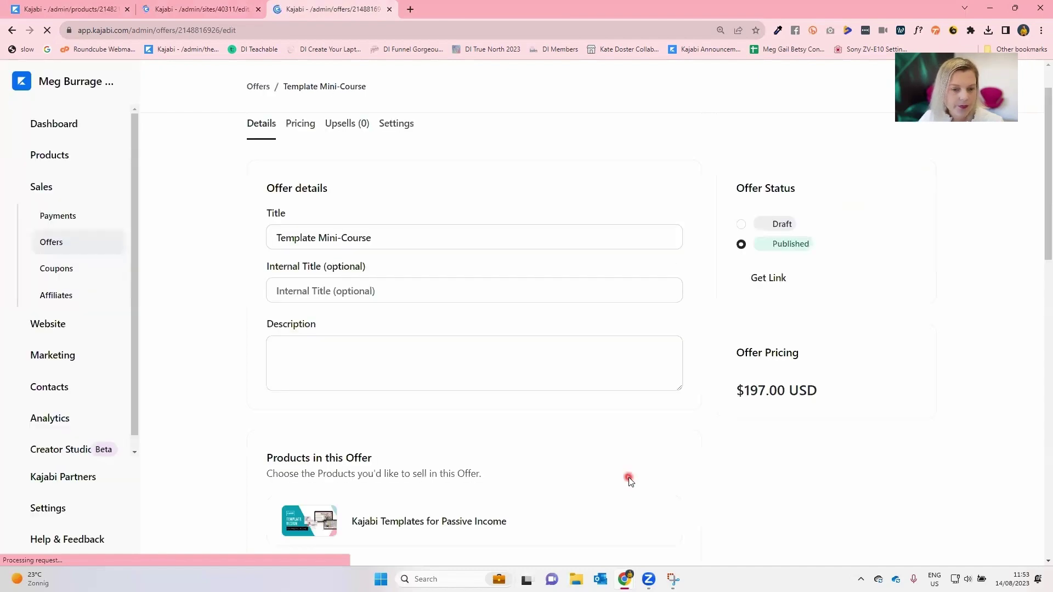
{"action": "scroll", "coordinate": [630, 481], "scroll_direction": "down", "scroll_amount": 6}
{"action": "scroll", "coordinate": [630, 481], "scroll_direction": "down", "scroll_amount": 4}
{"action": "scroll", "coordinate": [629, 481], "scroll_direction": "down", "scroll_amount": 3}
{"action": "scroll", "coordinate": [630, 481], "scroll_direction": "down", "scroll_amount": 2}
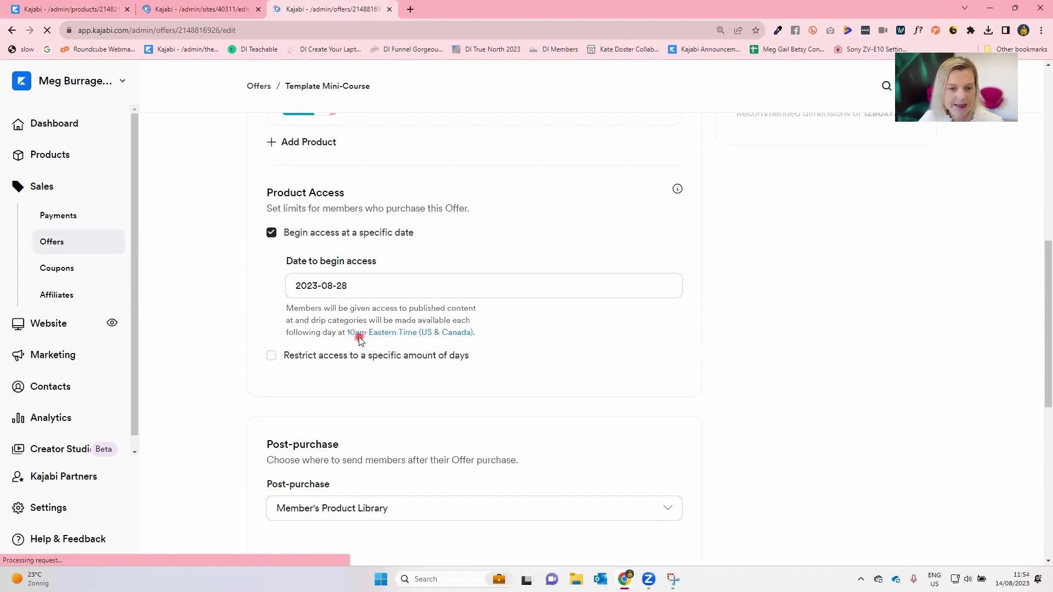
{"action": "left_click", "coordinate": [272, 358]}
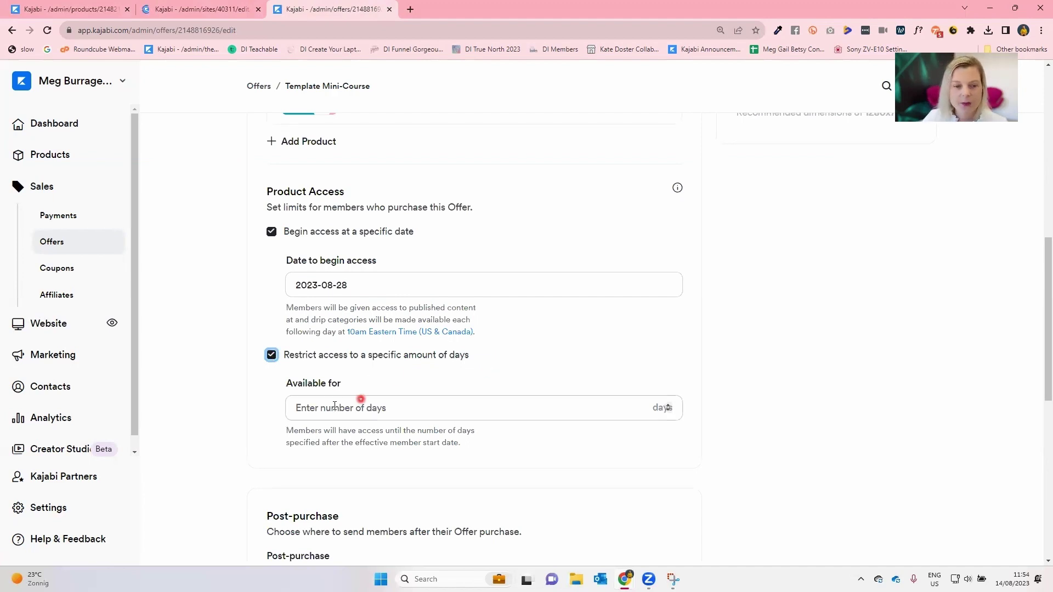
Enter 365 as the number of days in the Available for field
{"action": "left_click", "coordinate": [307, 408]}
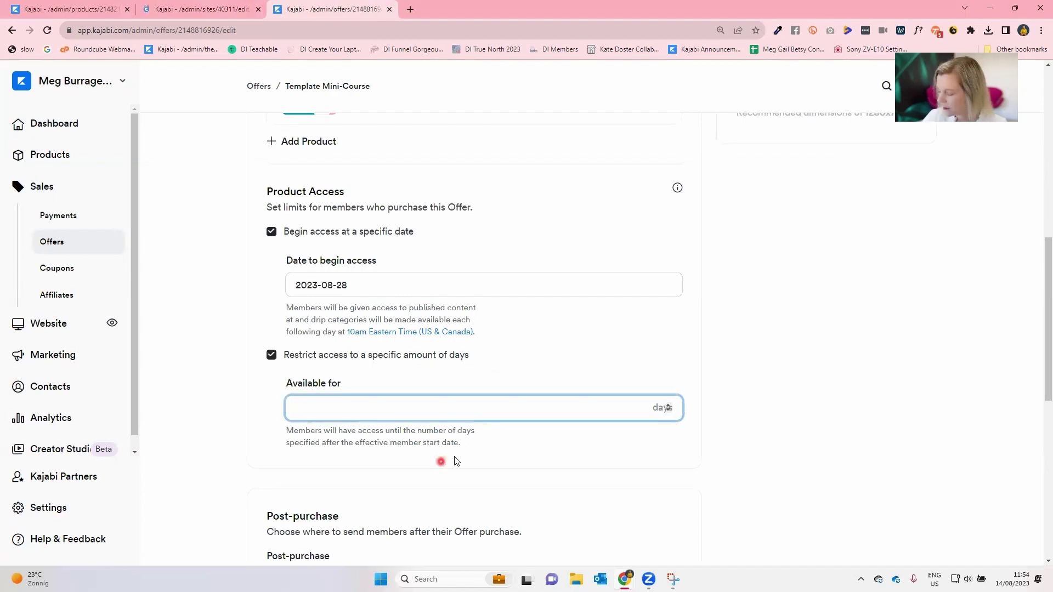
{"action": "type", "text": "365"}
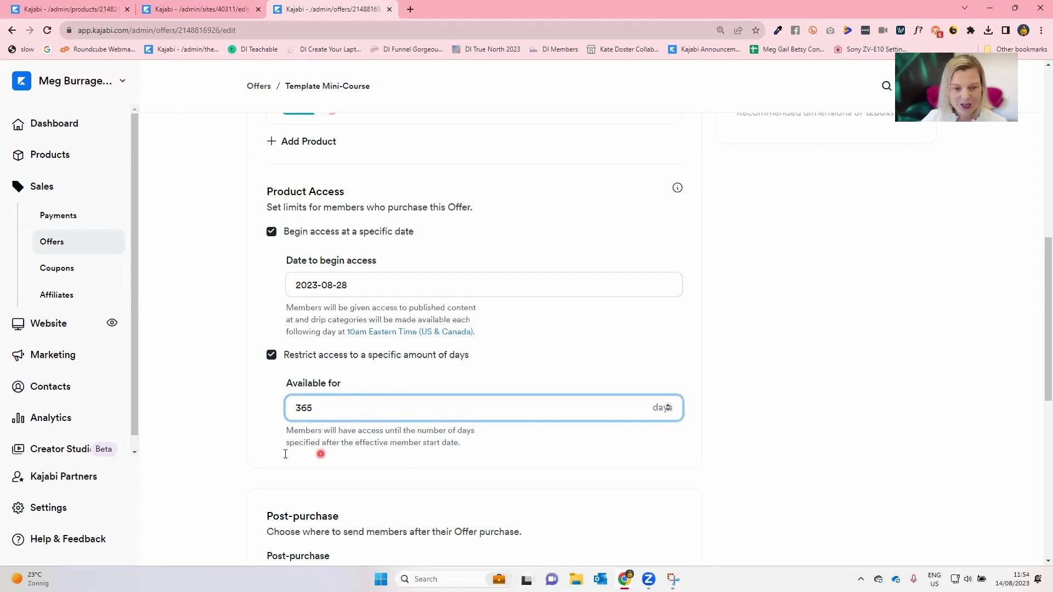
{"action": "left_click", "coordinate": [297, 431]}
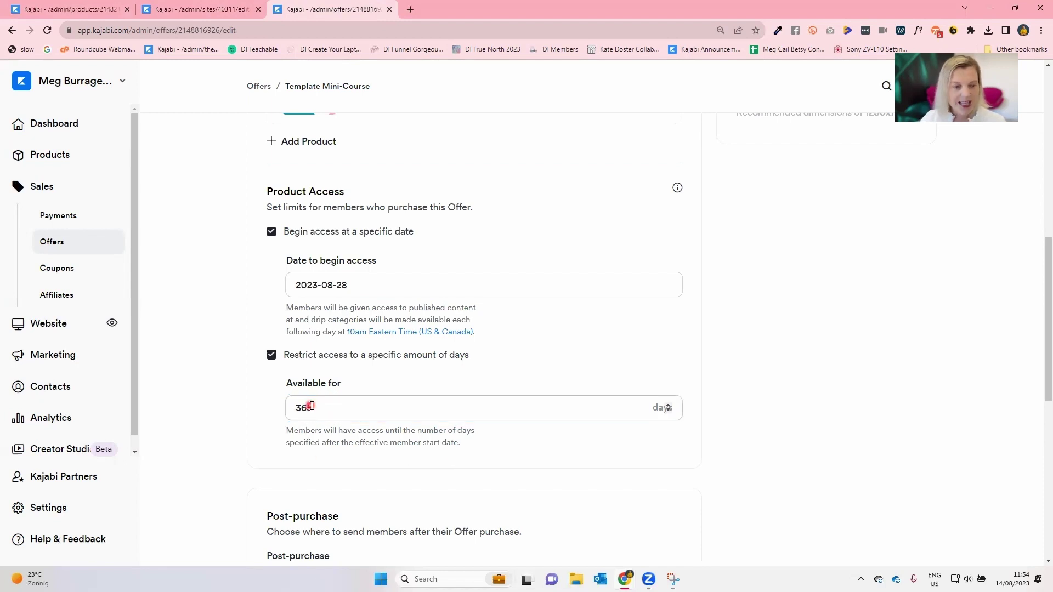
{"action": "left_click", "coordinate": [311, 406]}
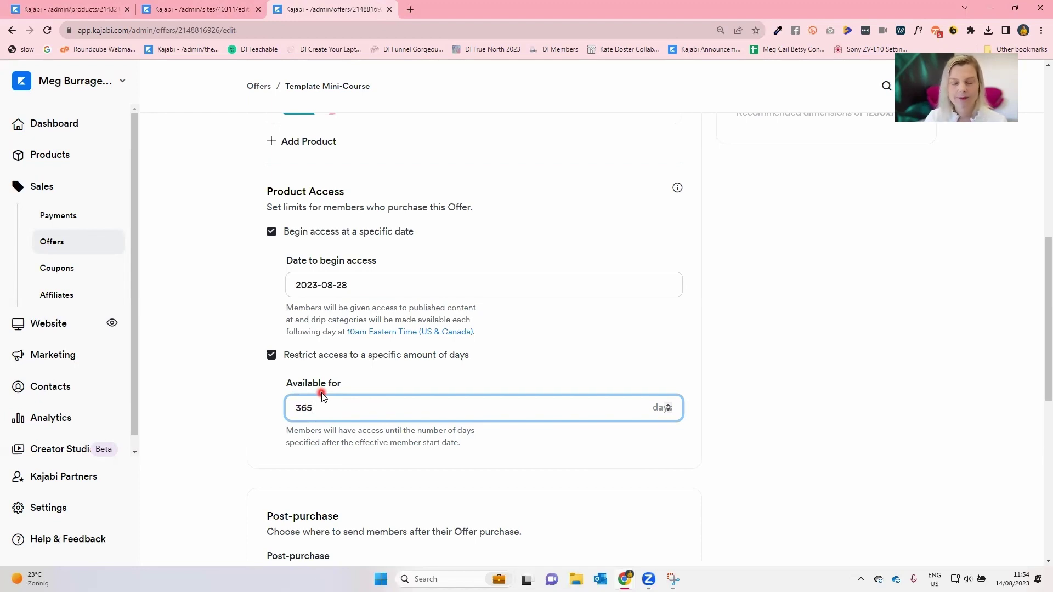
{"action": "left_click", "coordinate": [49, 387]}
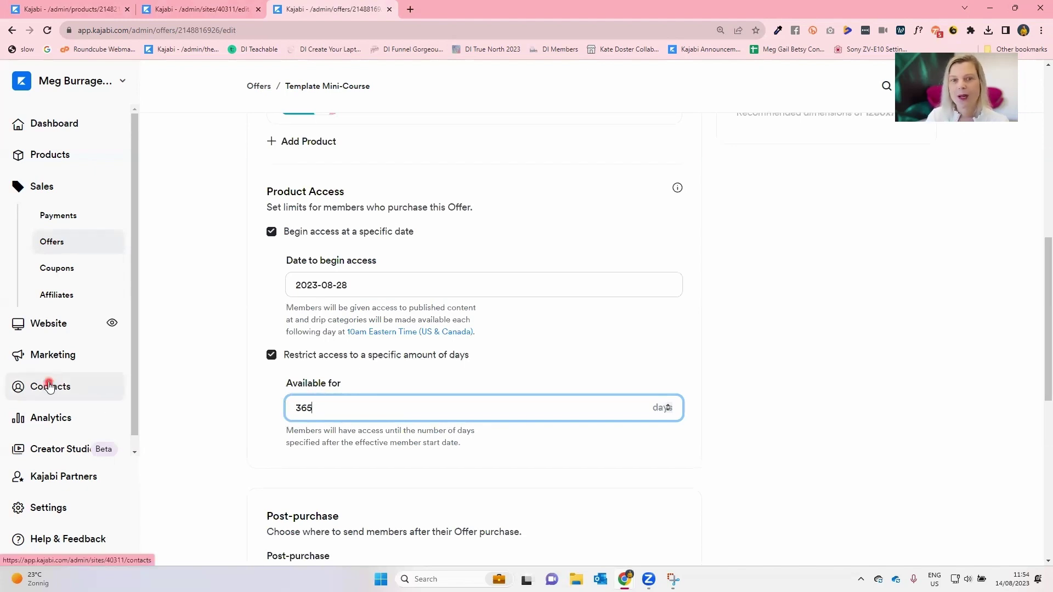
{"action": "left_click", "coordinate": [310, 417]}
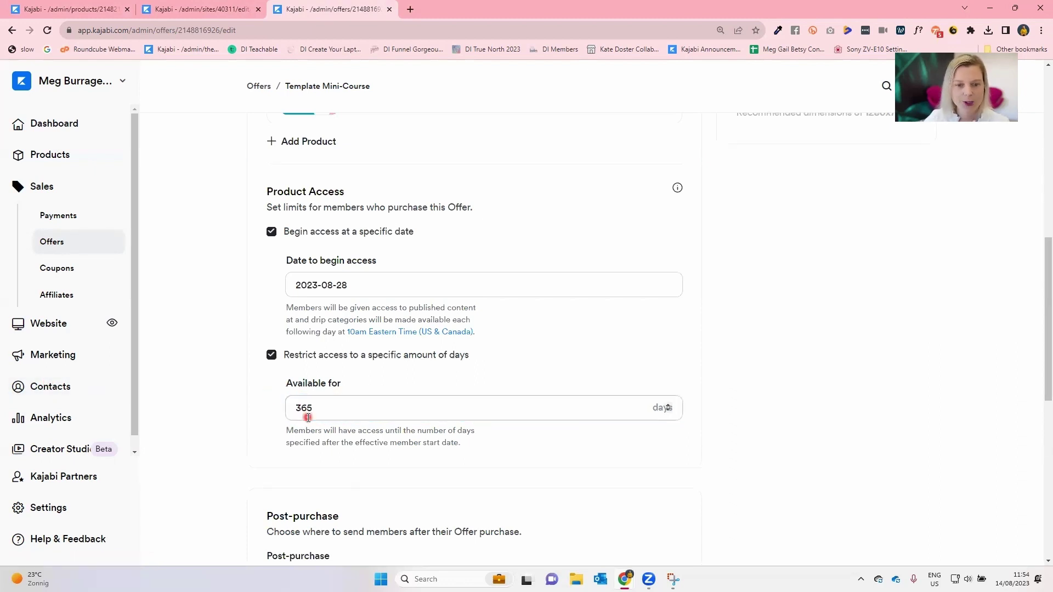
Turn 'Restrict access to a specific amount of days' back off
{"action": "left_click", "coordinate": [271, 356]}
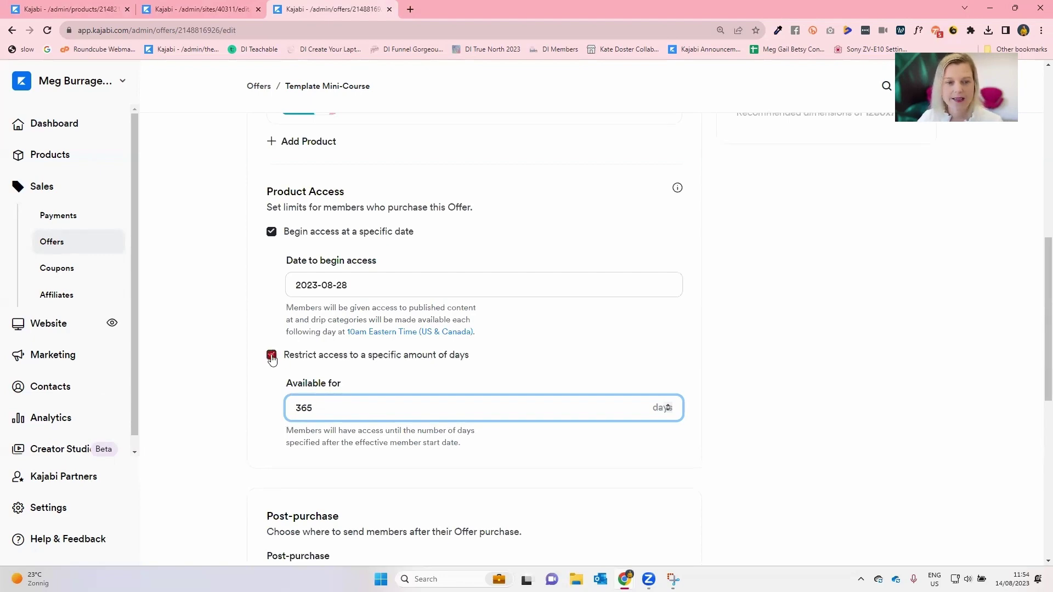
{"action": "left_click", "coordinate": [271, 355]}
{"action": "scroll", "coordinate": [277, 395], "scroll_direction": "up", "scroll_amount": 9}
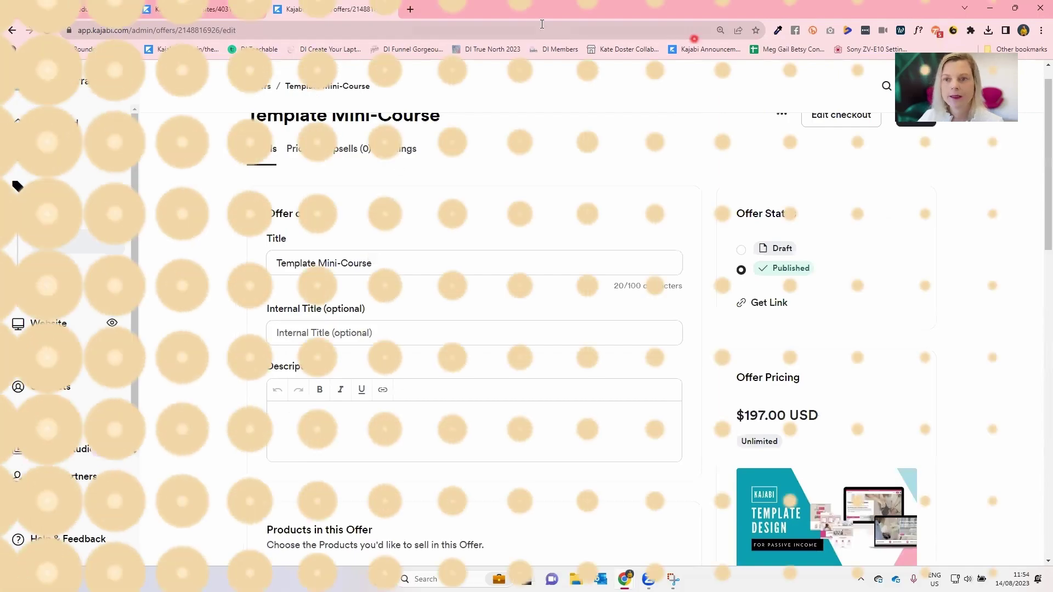